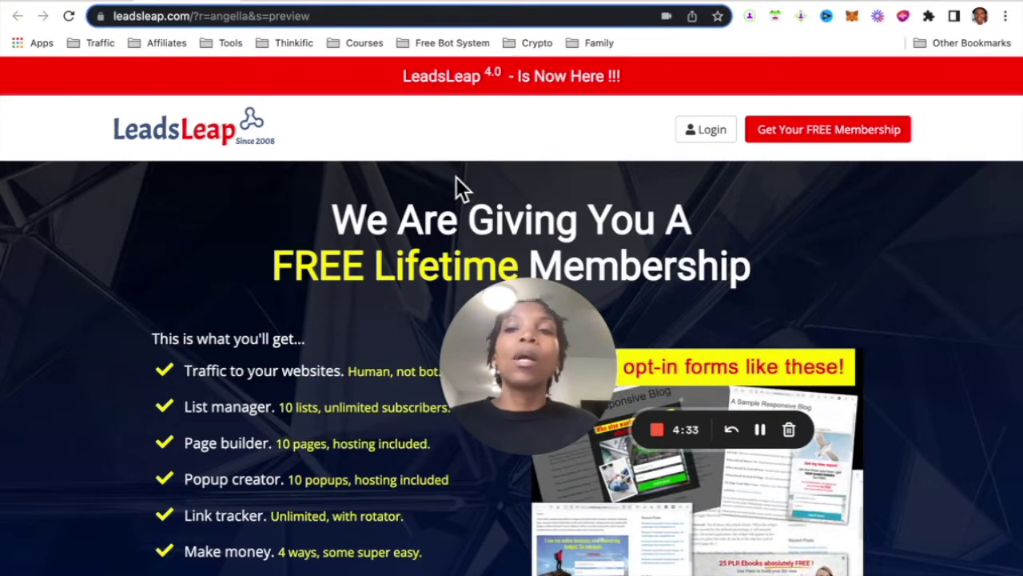
# - Look through the LeadsLeap home page and open the explanation of how members benefit from Page Builder
pyautogui.scroll(-1, 459, 188)
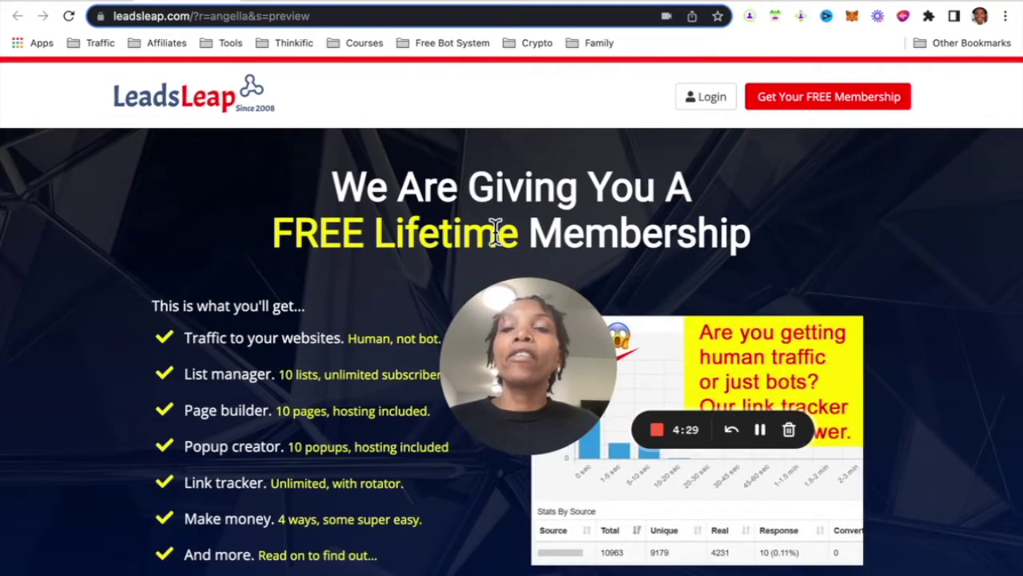
pyautogui.scroll(-2, 462, 242)
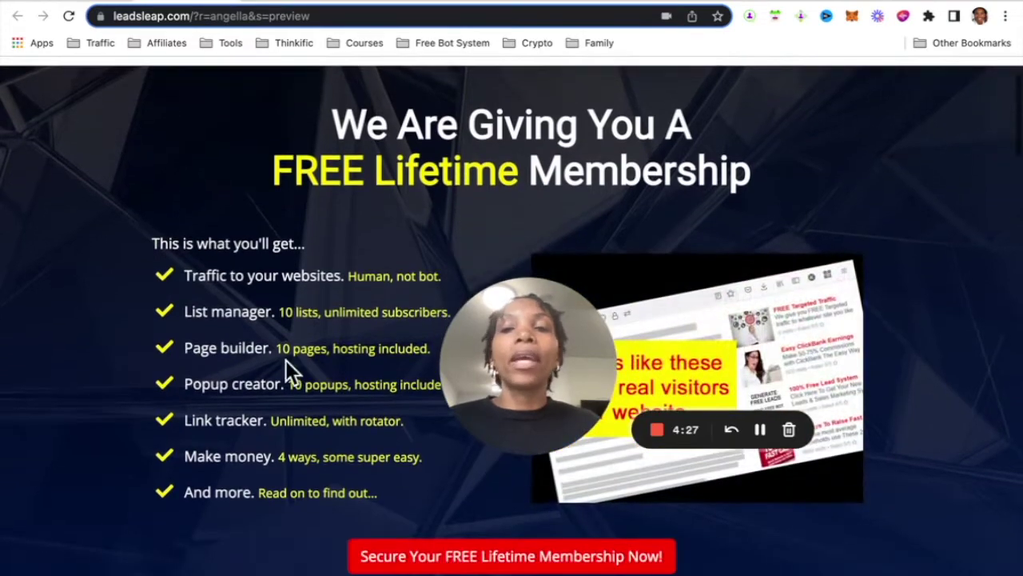
pyautogui.scroll(-5, 331, 413)
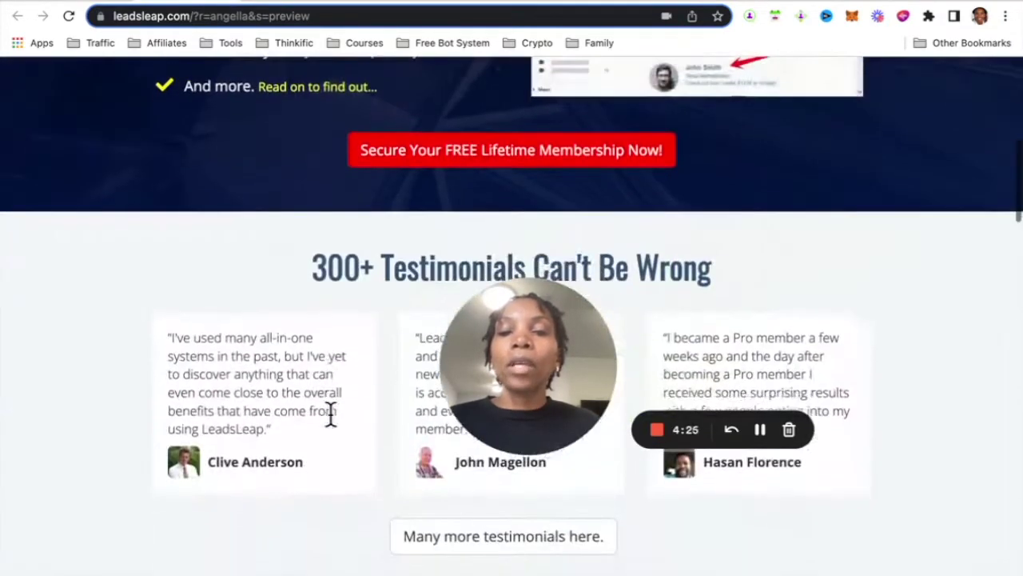
pyautogui.scroll(-12, 331, 415)
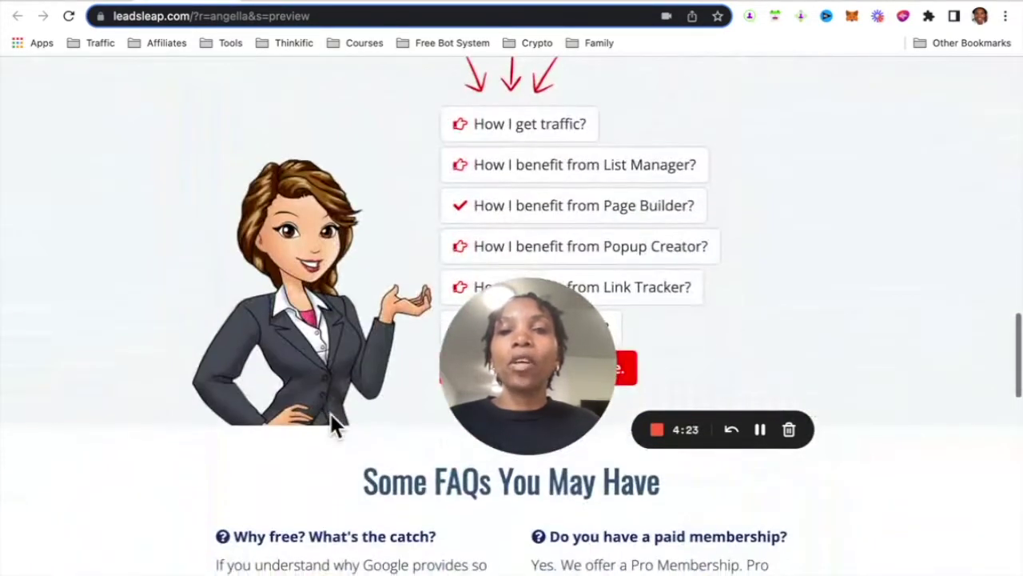
pyautogui.click(608, 208)
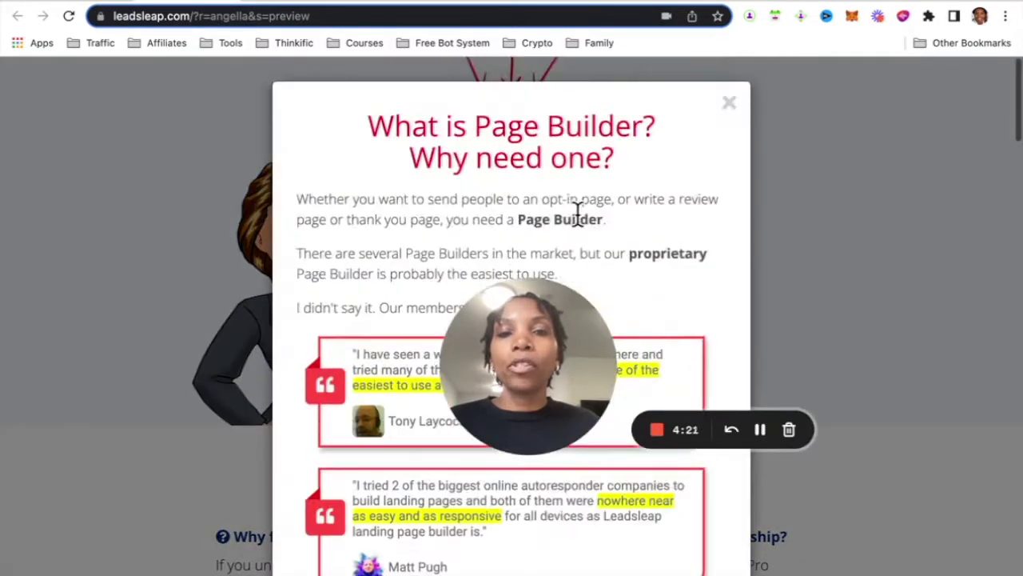
# - Read the Page Builder overview, covering the testimonials, sample web pages, responsive and animated examples, and unique features
pyautogui.moveTo(530, 327); pyautogui.dragTo(117, 245)
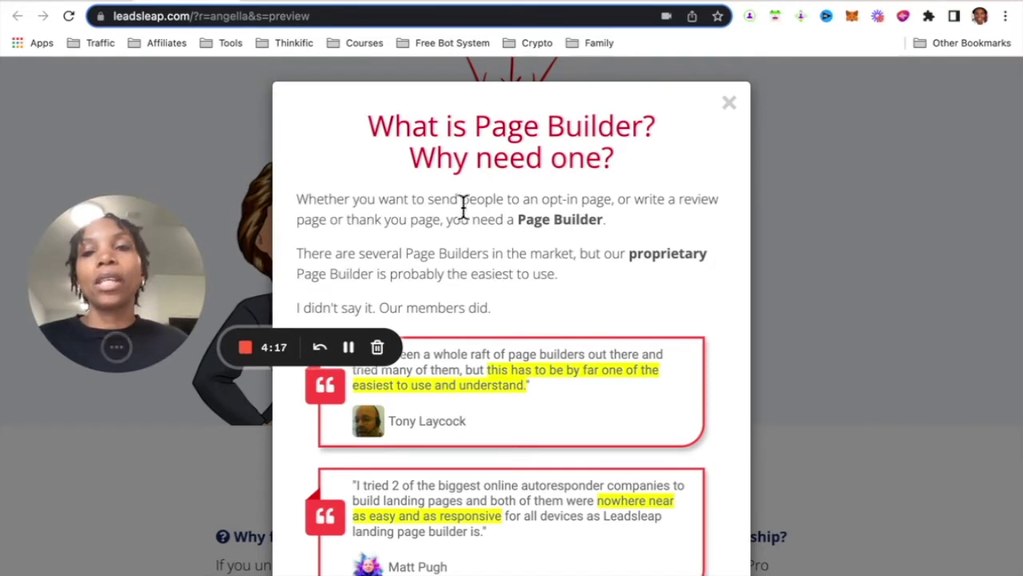
pyautogui.scroll(-5, 612, 307)
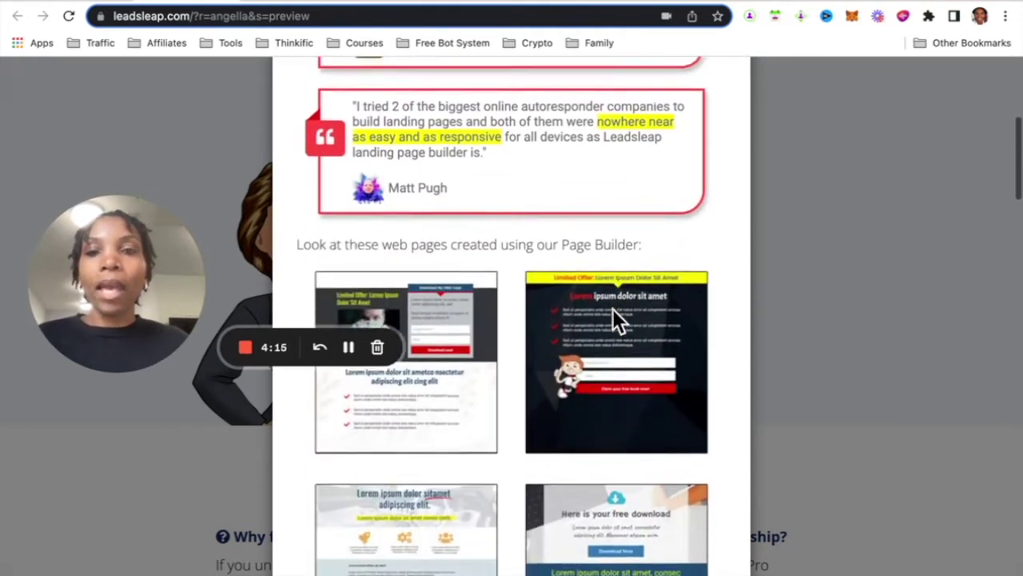
pyautogui.scroll(-2, 613, 309)
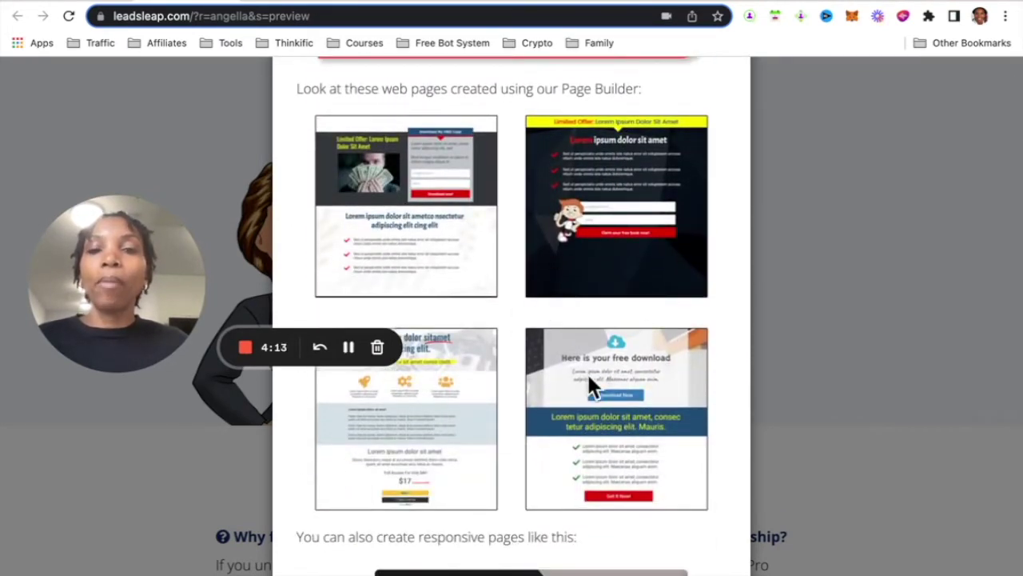
pyautogui.scroll(-2, 585, 384)
pyautogui.scroll(-6, 580, 374)
pyautogui.scroll(-6, 575, 374)
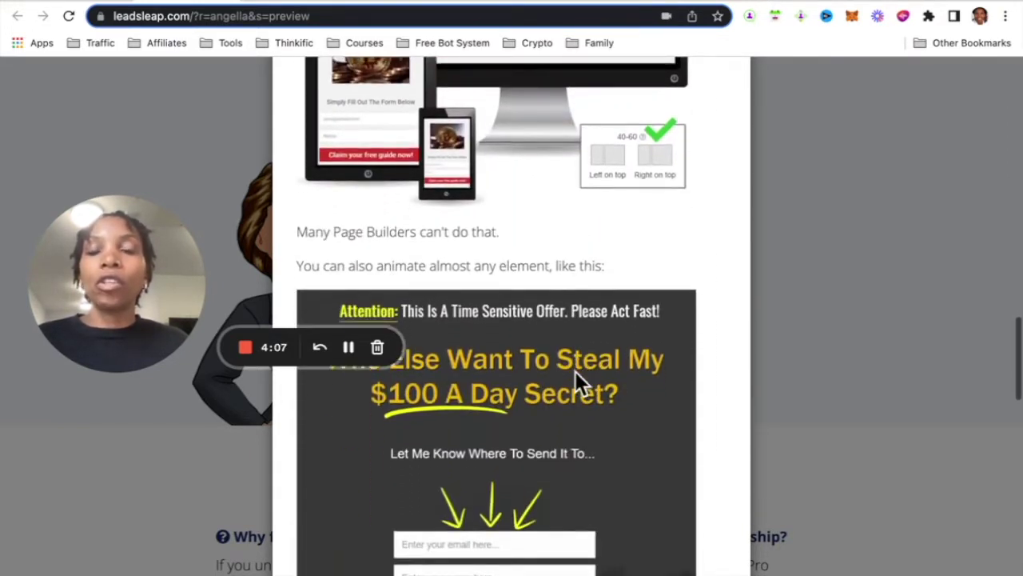
pyautogui.scroll(-5, 576, 372)
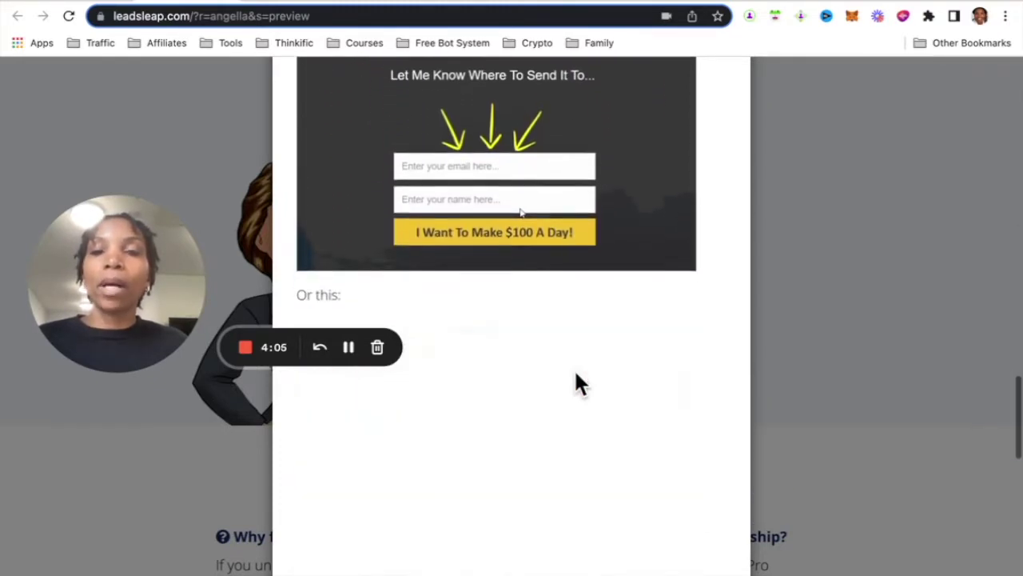
pyautogui.scroll(-1, 576, 373)
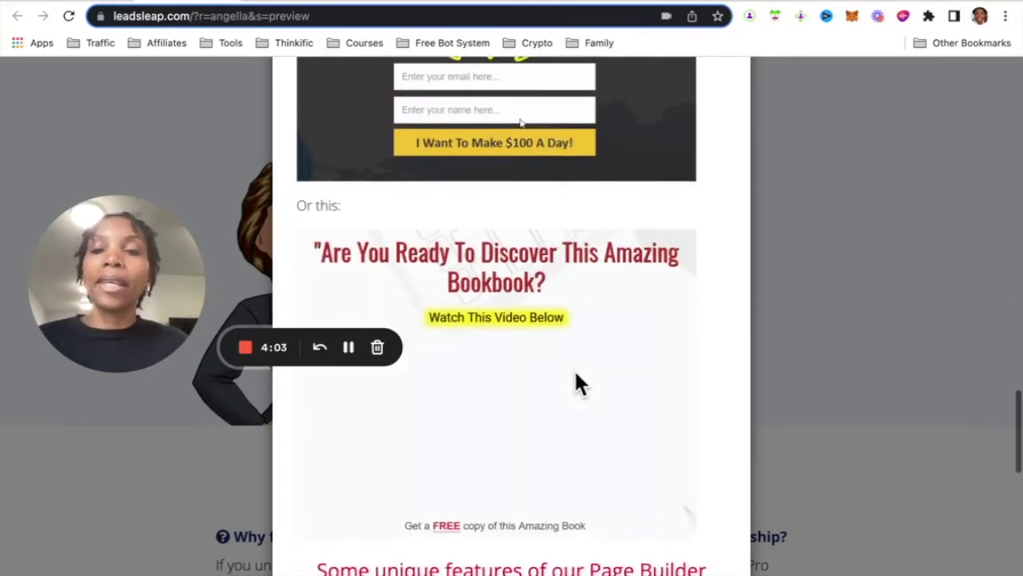
pyautogui.scroll(2, 576, 373)
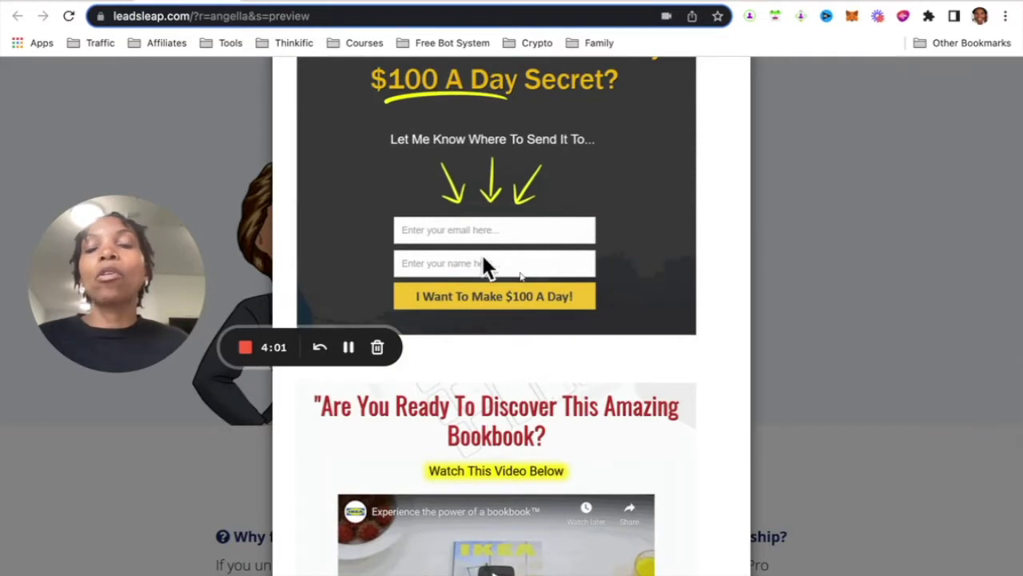
pyautogui.scroll(-8, 640, 318)
pyautogui.scroll(-2, 636, 312)
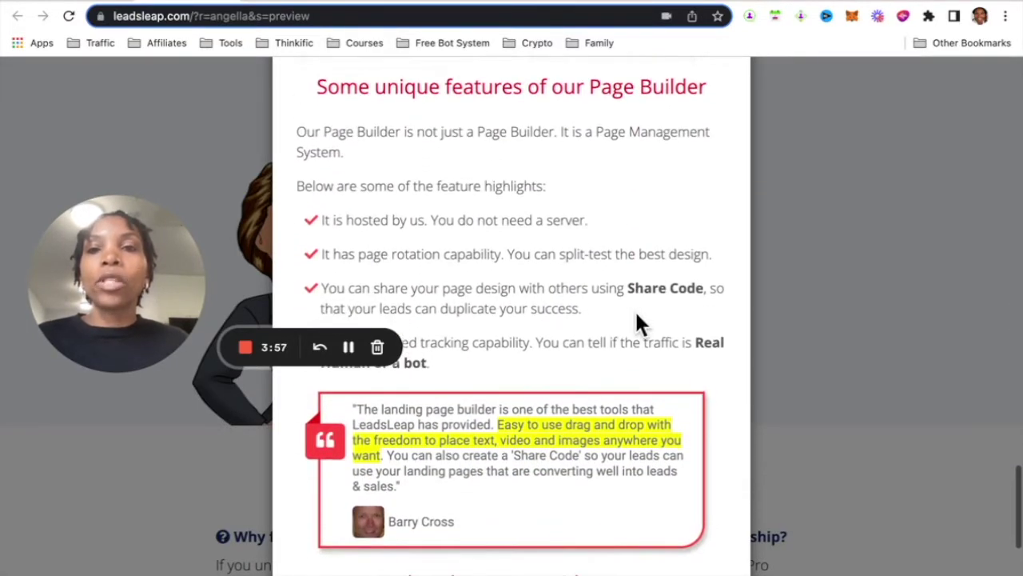
# - View the example landing page headlined "Sick & Tired Of Doing Everything Alone?"
pyautogui.moveTo(112, 307); pyautogui.dragTo(111, 365)
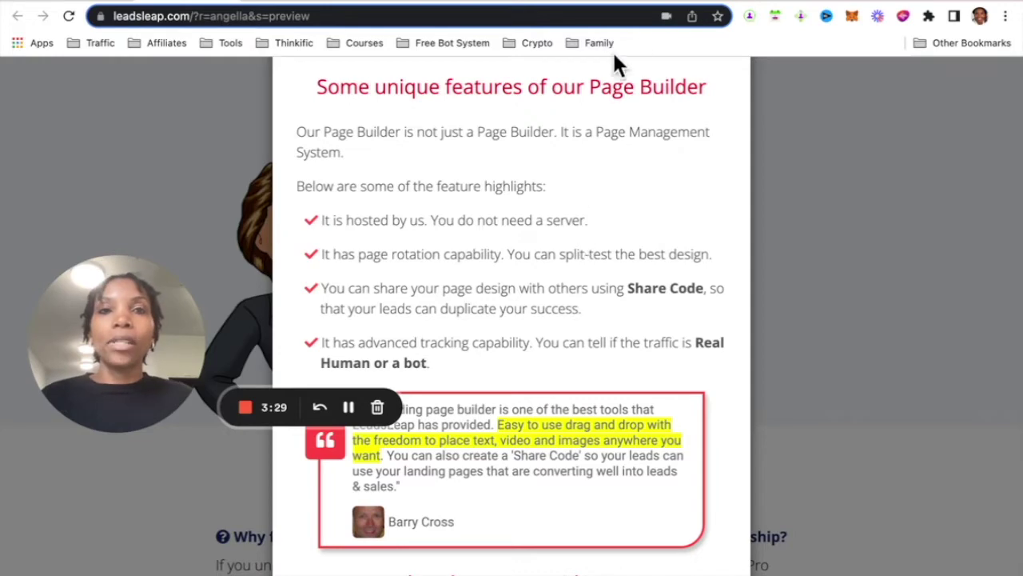
pyautogui.moveTo(674, 8)
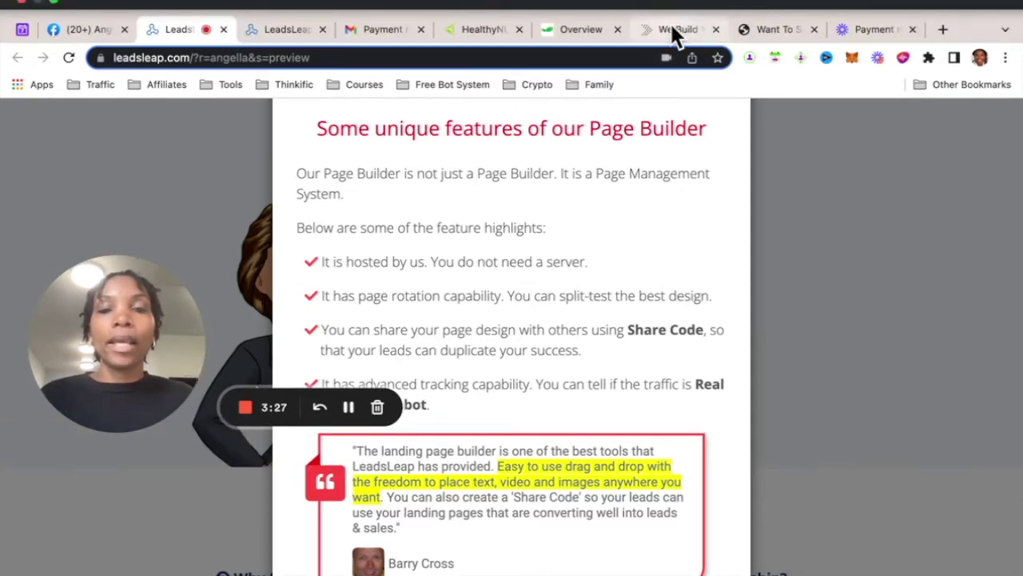
pyautogui.click(672, 29)
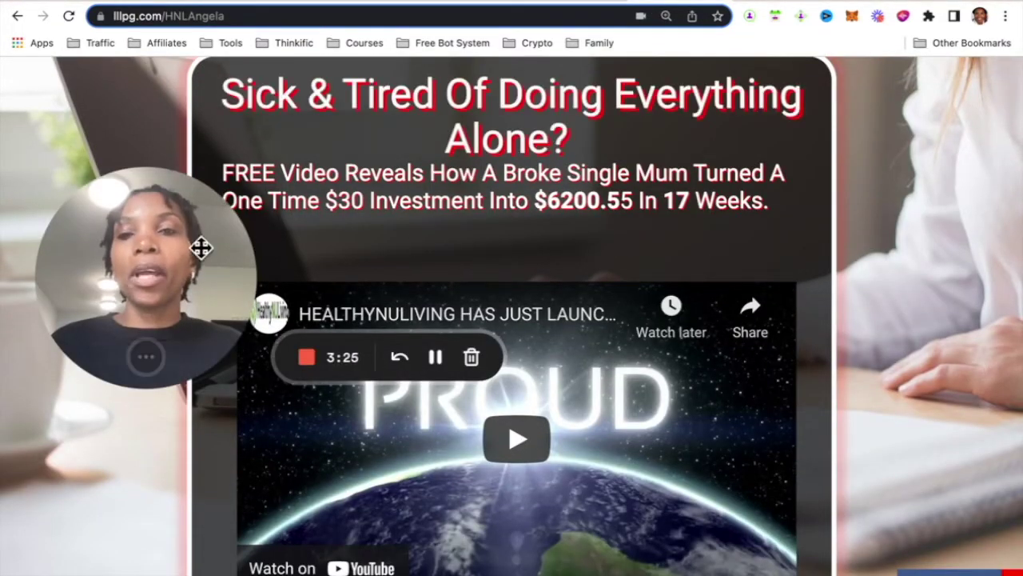
pyautogui.moveTo(183, 245); pyautogui.dragTo(219, 374)
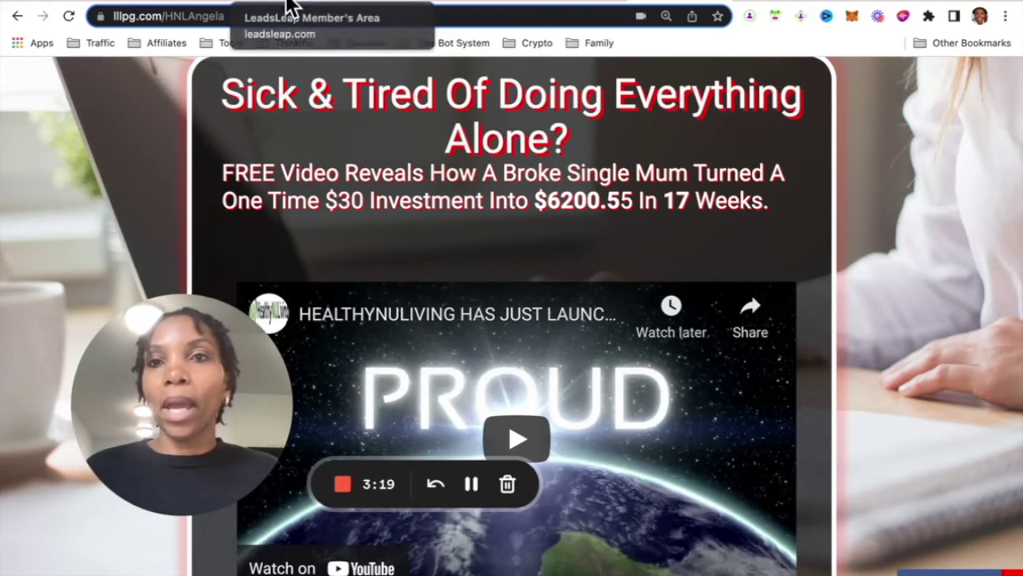
# - Return to the Page Builder overview and review its feature highlights and what the Free membership includes
pyautogui.click(166, 8)
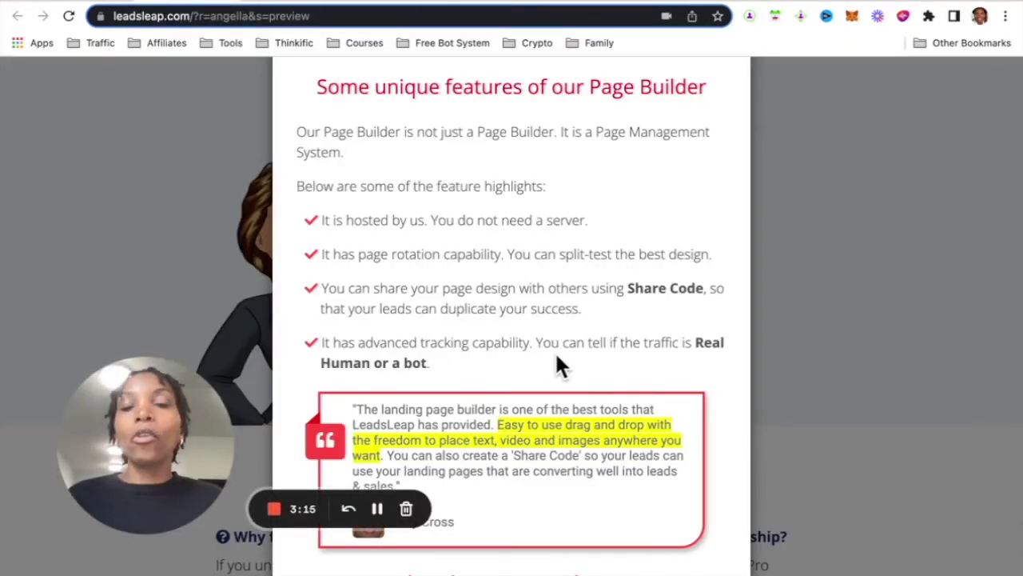
pyautogui.scroll(-1, 557, 356)
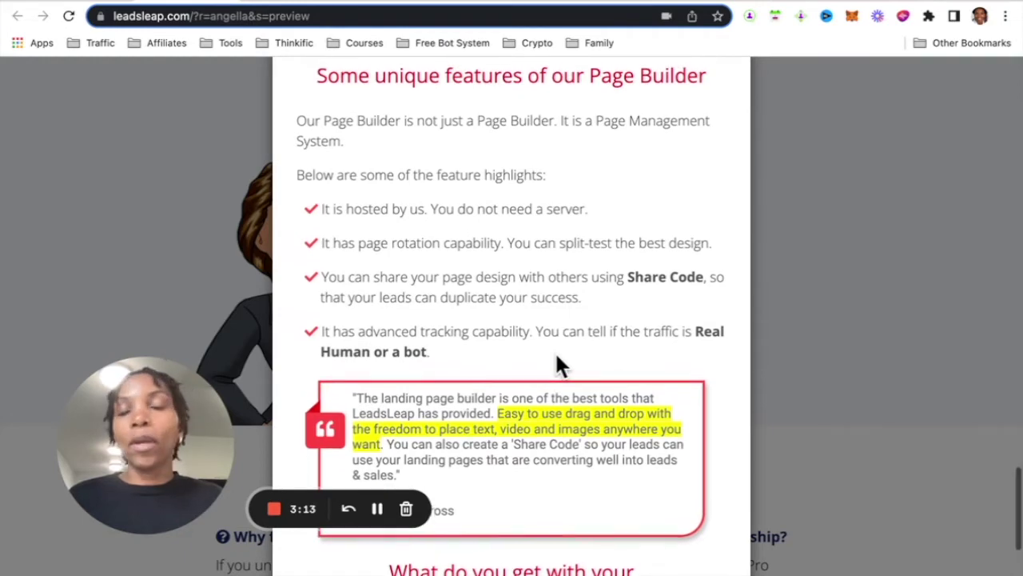
pyautogui.scroll(2, 558, 357)
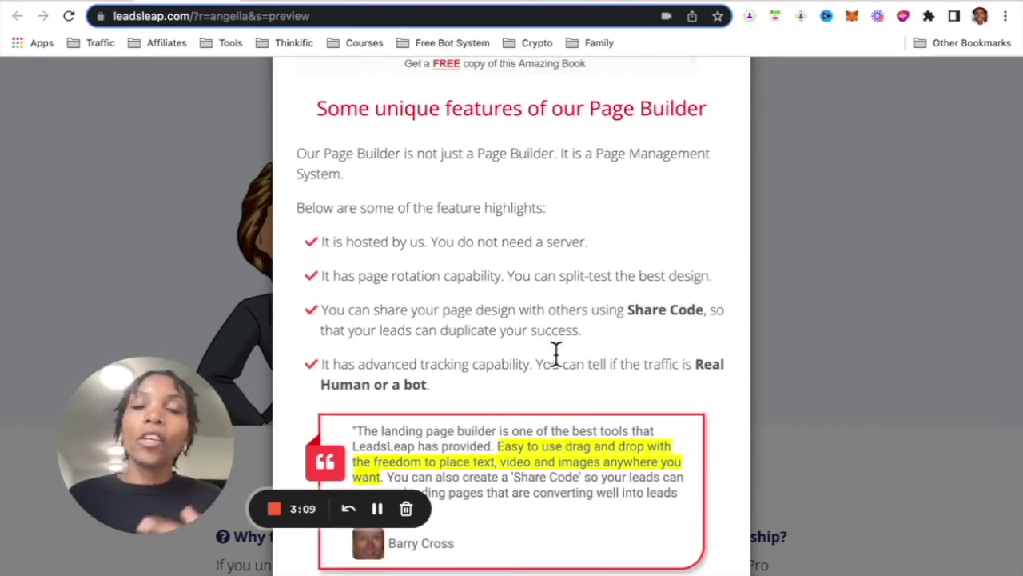
pyautogui.scroll(-1, 555, 354)
pyautogui.scroll(1, 560, 364)
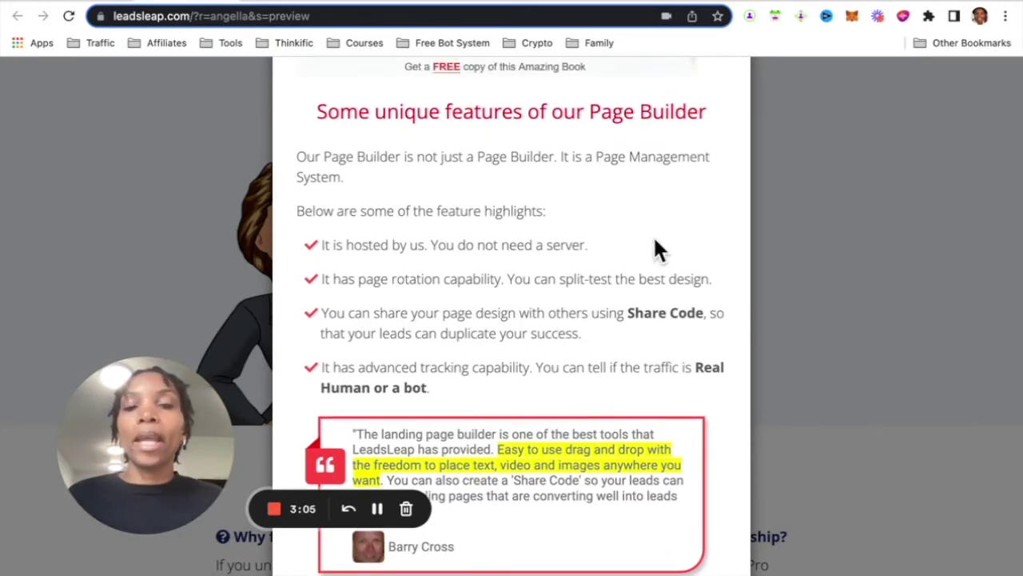
pyautogui.scroll(-5, 670, 284)
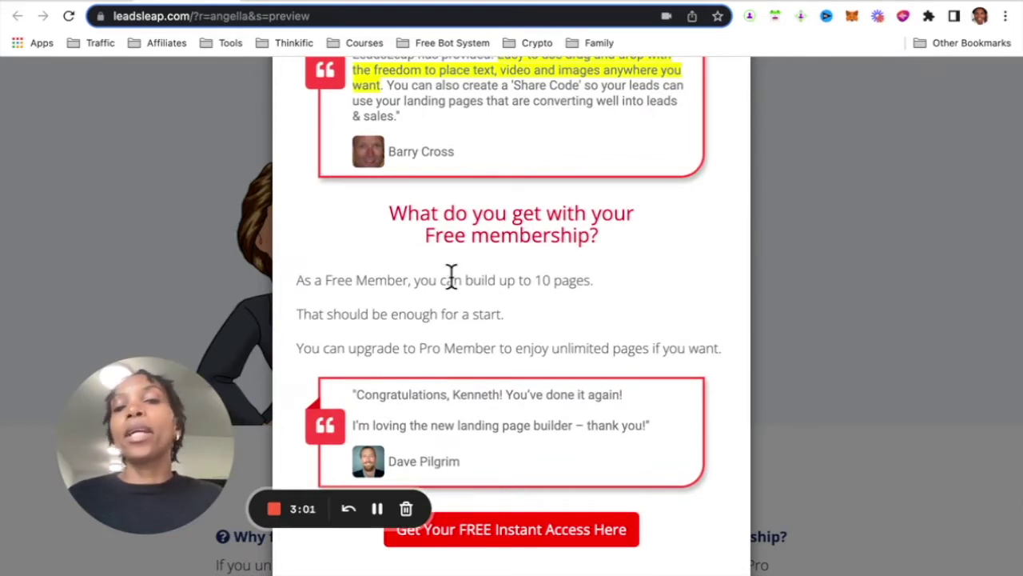
pyautogui.scroll(15, 543, 331)
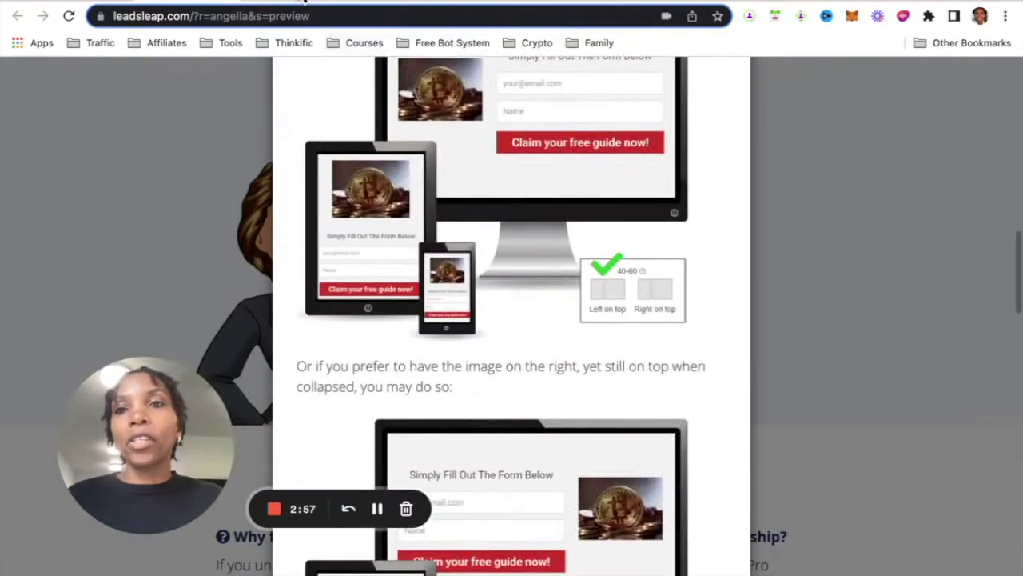
# - Switch to the LeadsLeap members area, open the Page Manager and look over the existing campaigns
pyautogui.click(294, 2)
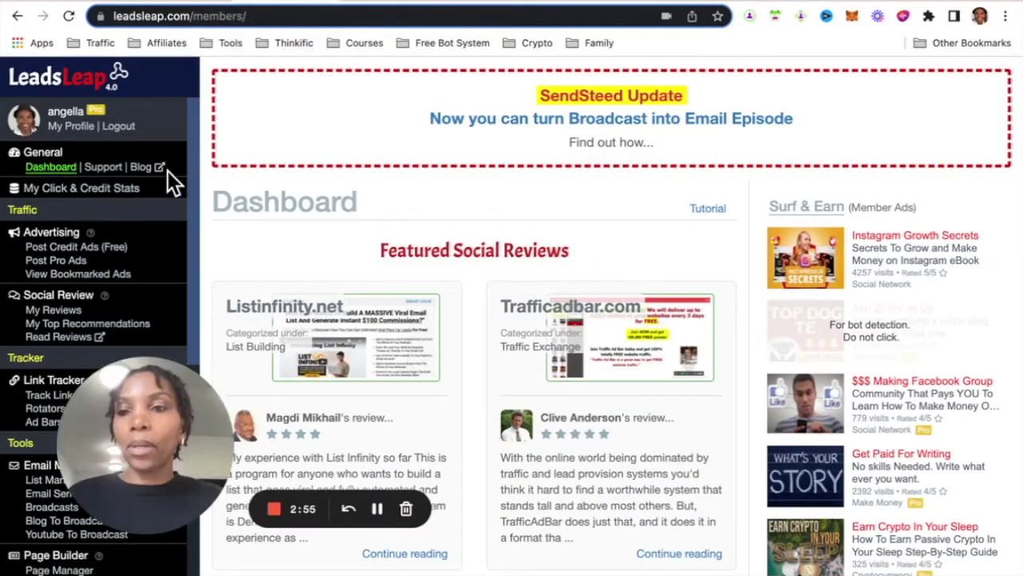
pyautogui.scroll(-4, 48, 332)
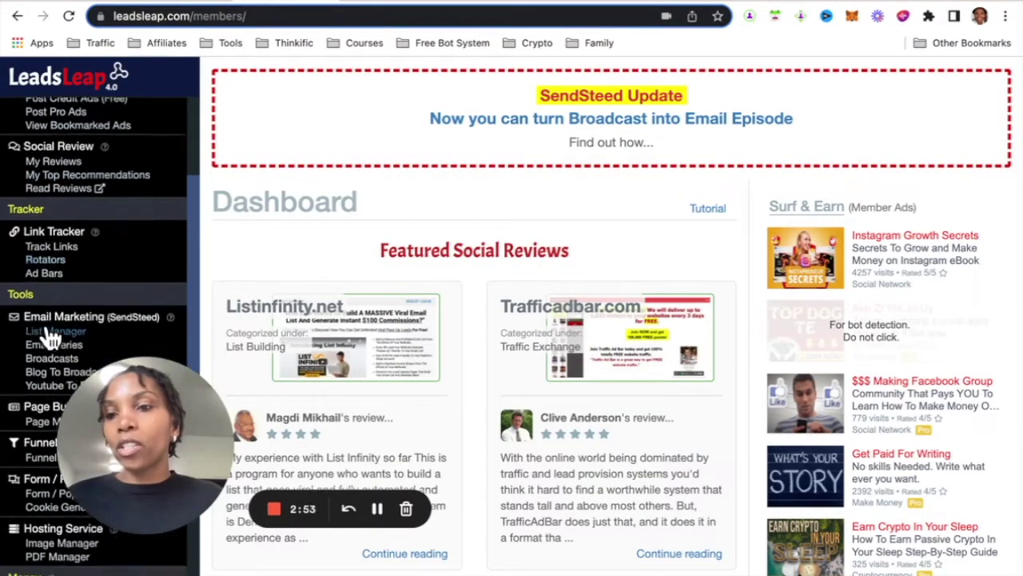
pyautogui.scroll(-3, 50, 336)
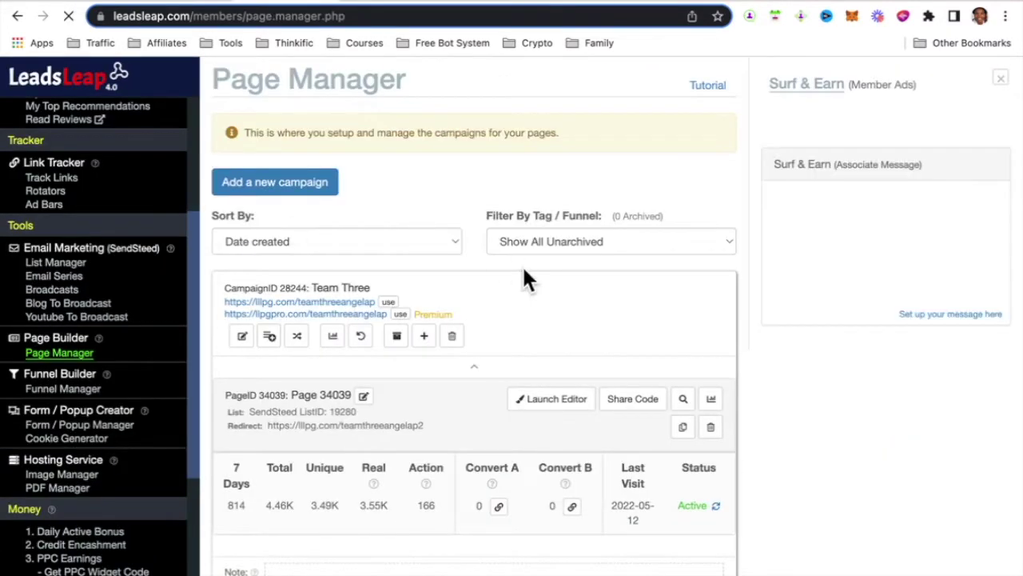
pyautogui.scroll(-1, 524, 272)
pyautogui.scroll(-6, 524, 276)
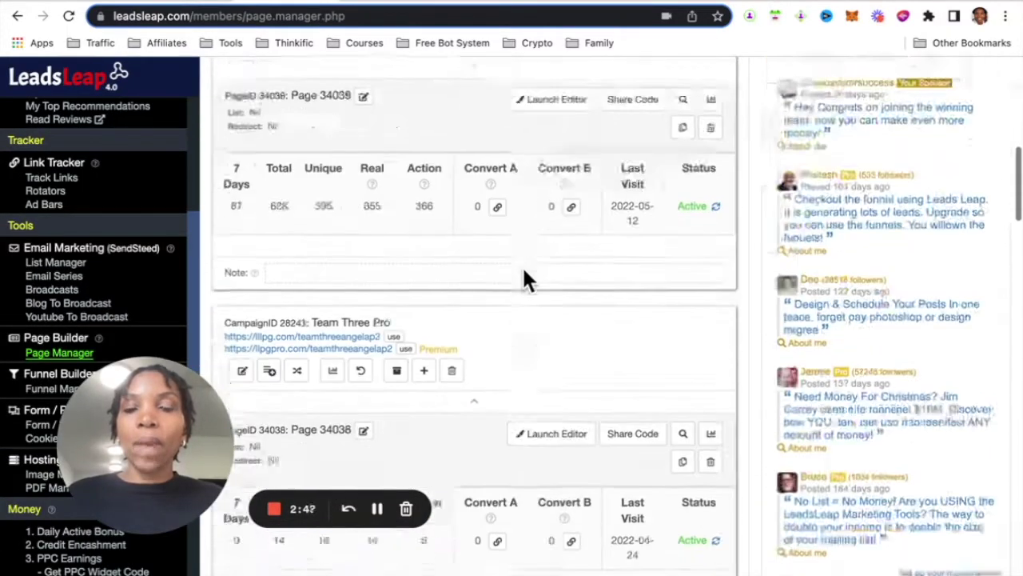
pyautogui.scroll(7, 524, 272)
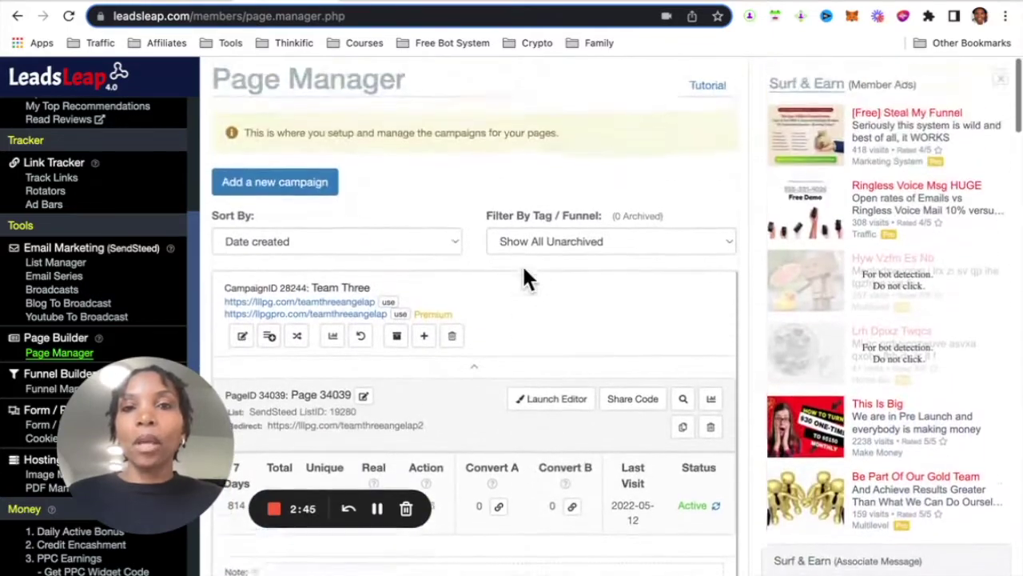
# - Add a new campaign named TEST in the Page Manager and bring its entry into view
pyautogui.click(303, 192)
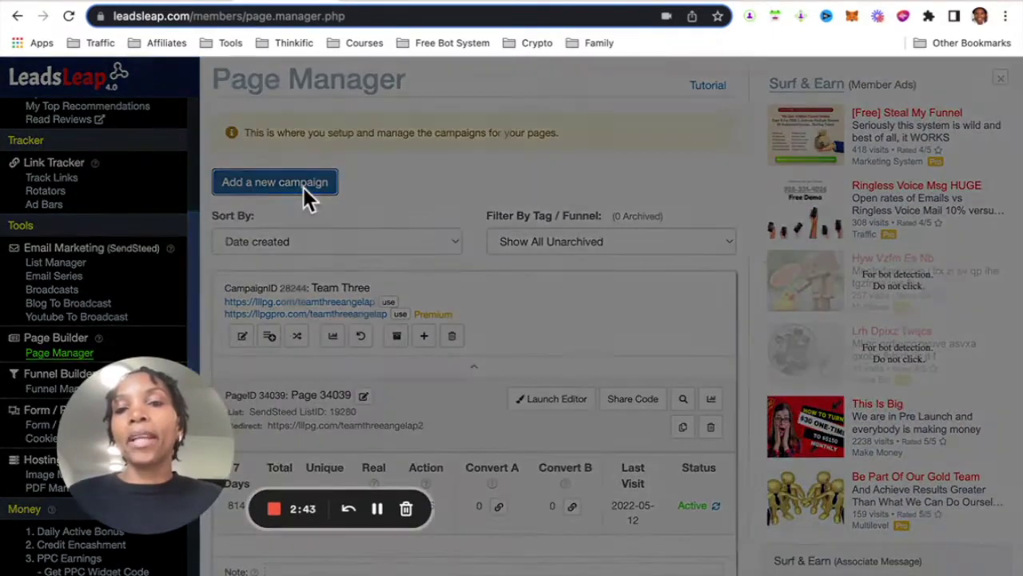
pyautogui.click(429, 175)
pyautogui.write('test')
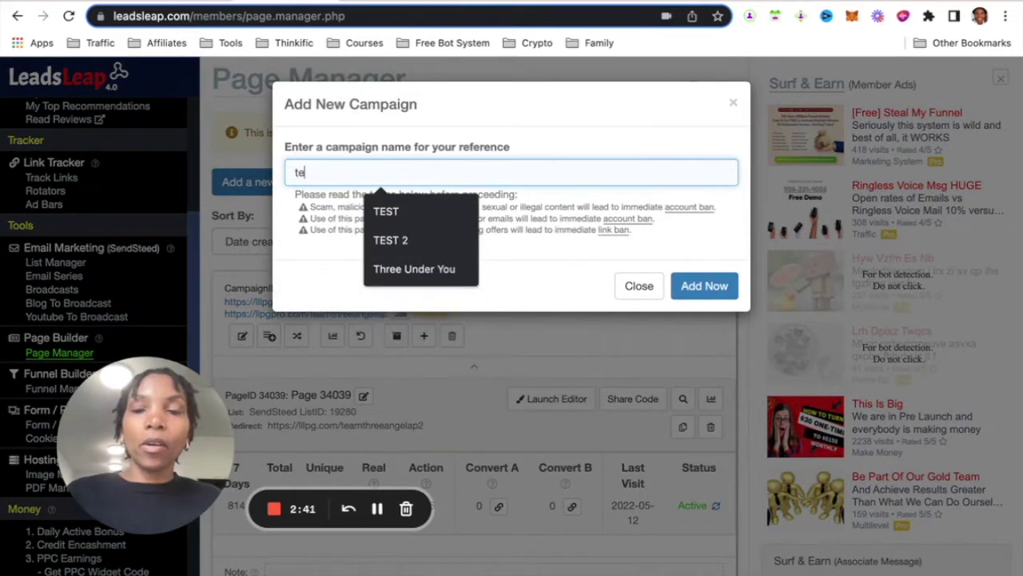
pyautogui.click(400, 199)
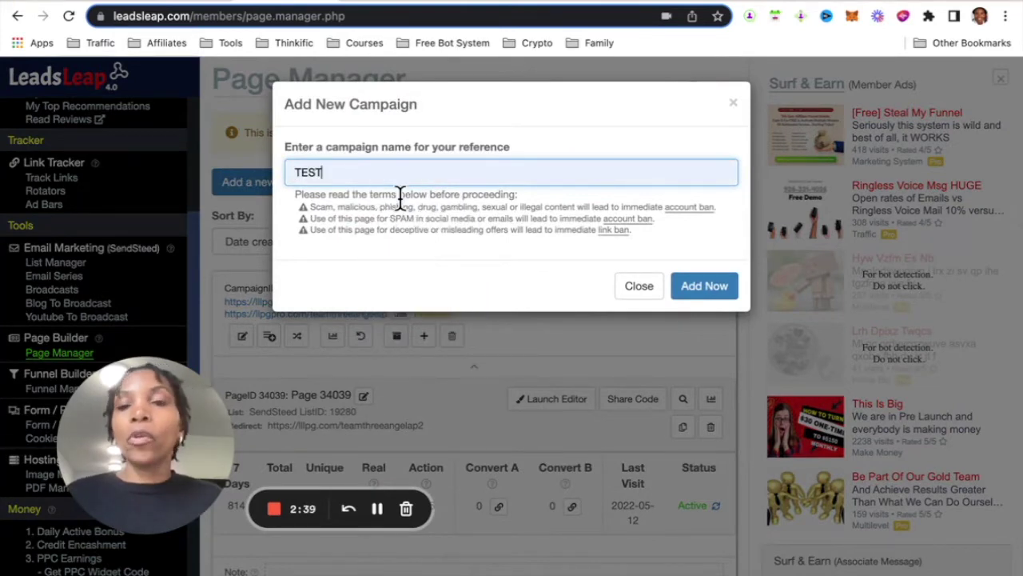
pyautogui.click(724, 289)
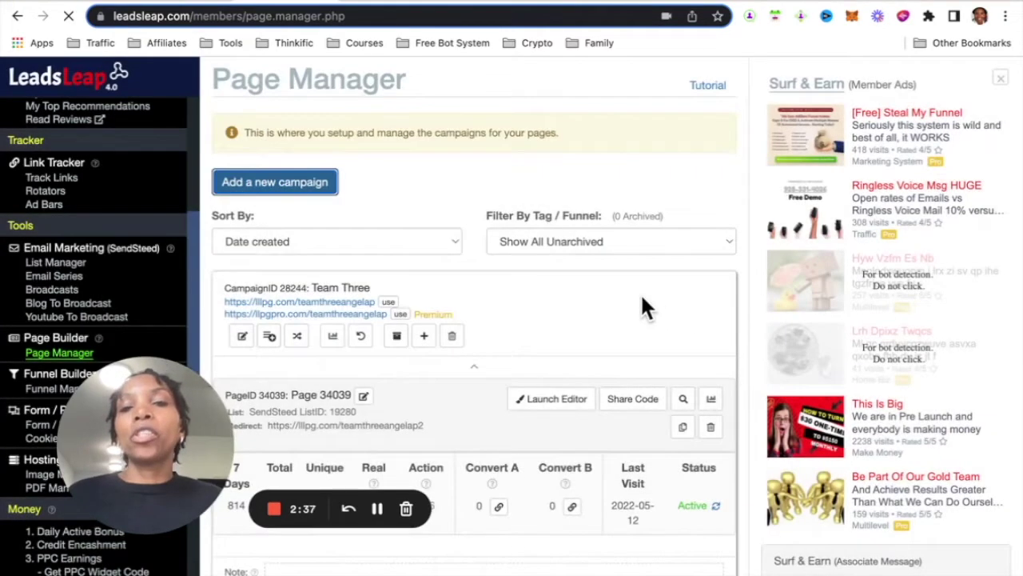
pyautogui.scroll(-2, 457, 346)
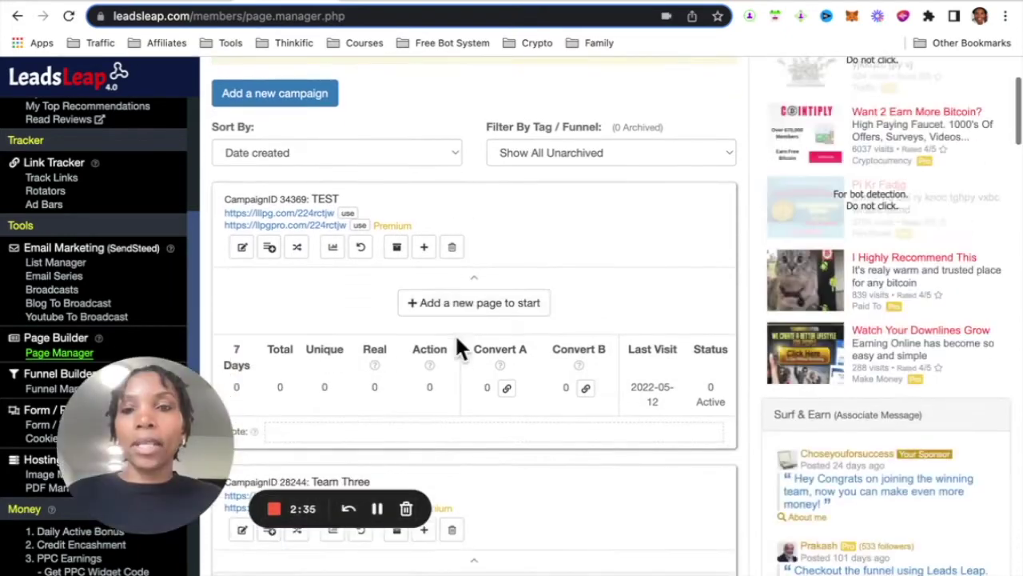
pyautogui.scroll(-3, 537, 276)
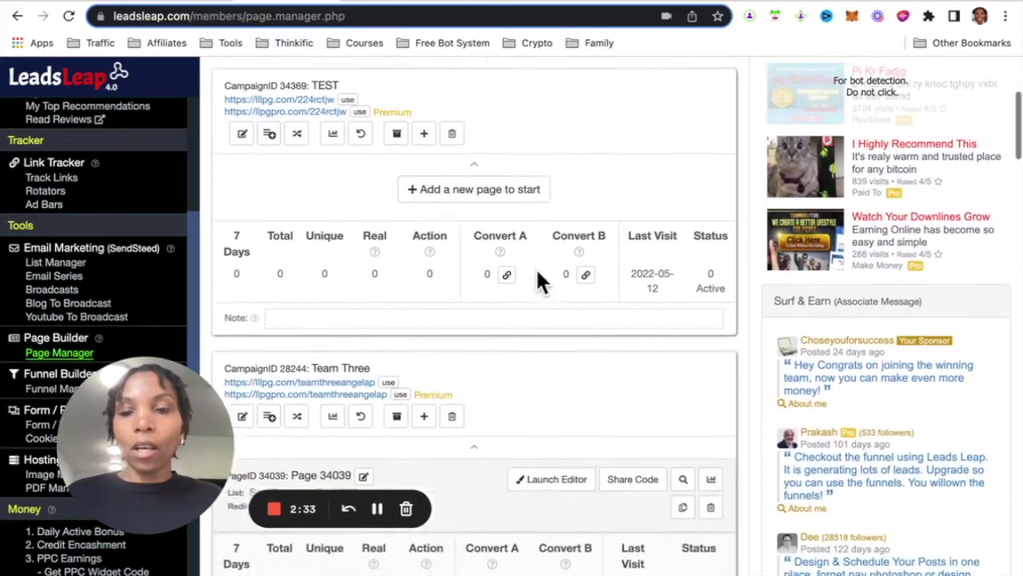
pyautogui.scroll(2, 486, 274)
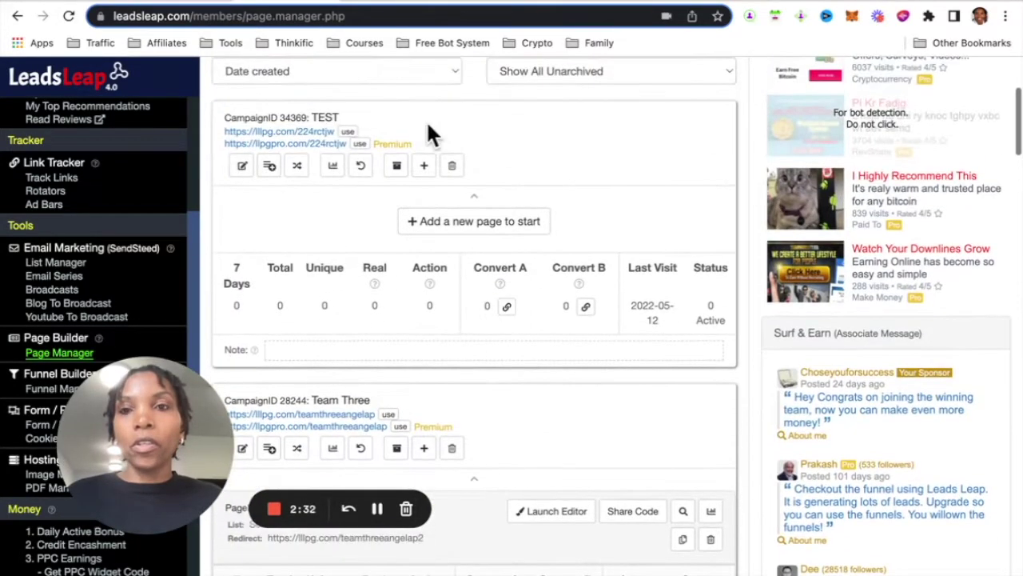
# - Add a blank page to the TEST campaign and launch its page editor
pyautogui.click(488, 223)
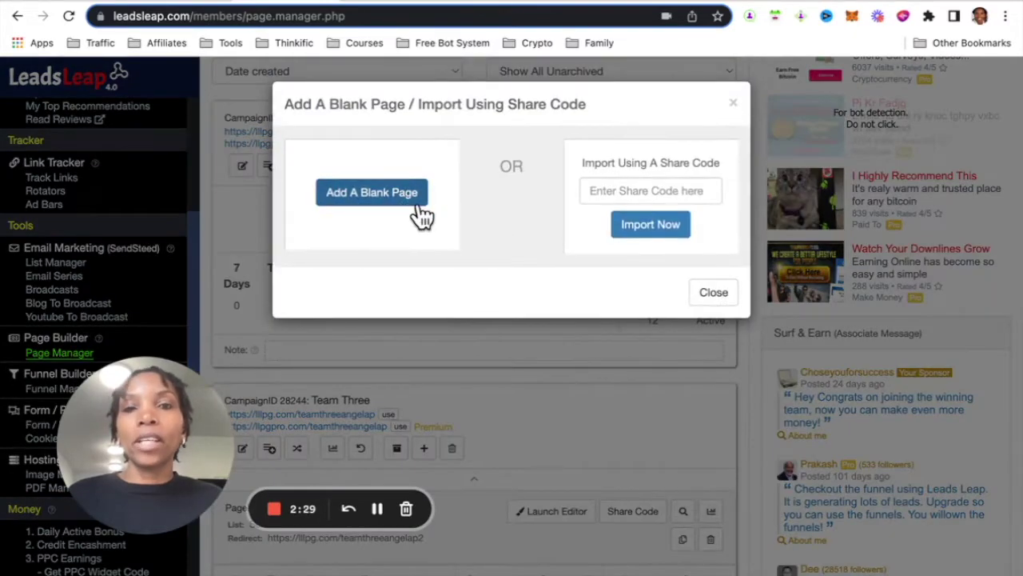
pyautogui.click(396, 200)
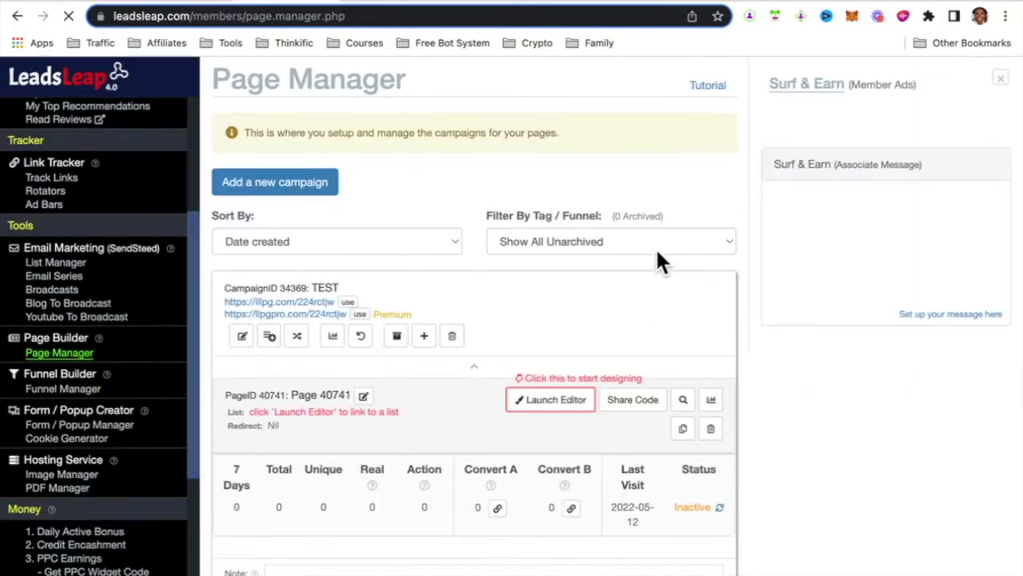
pyautogui.click(546, 401)
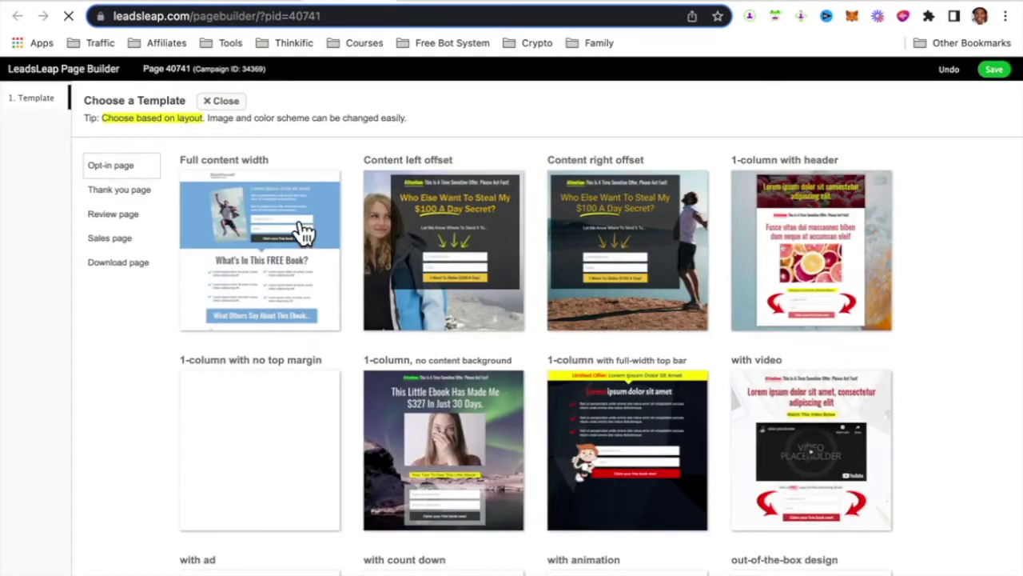
# - Browse the opt-in, thank you, review, sales and download page templates, and close the template chooser without picking one
pyautogui.scroll(-7, 668, 435)
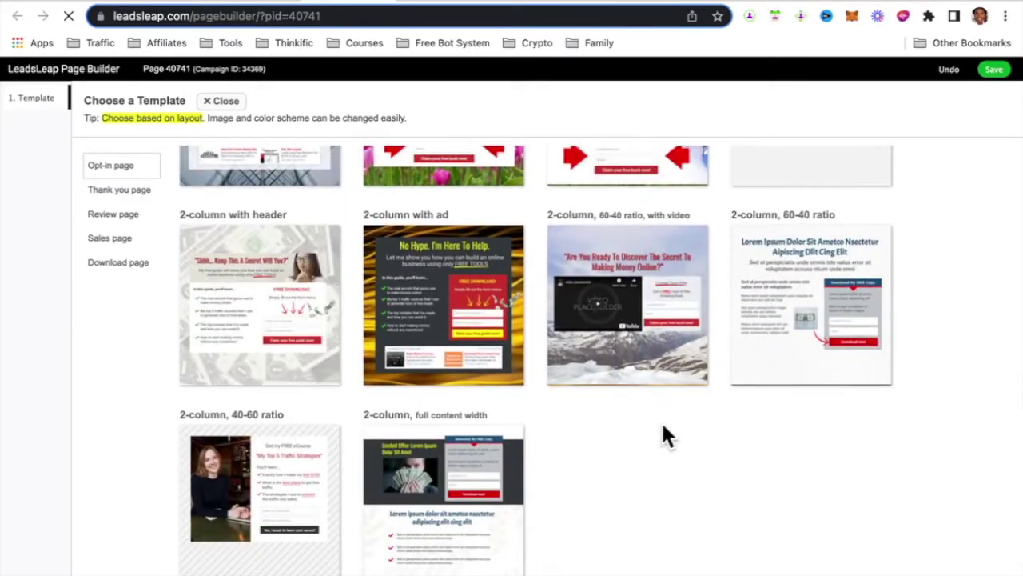
pyautogui.scroll(7, 668, 434)
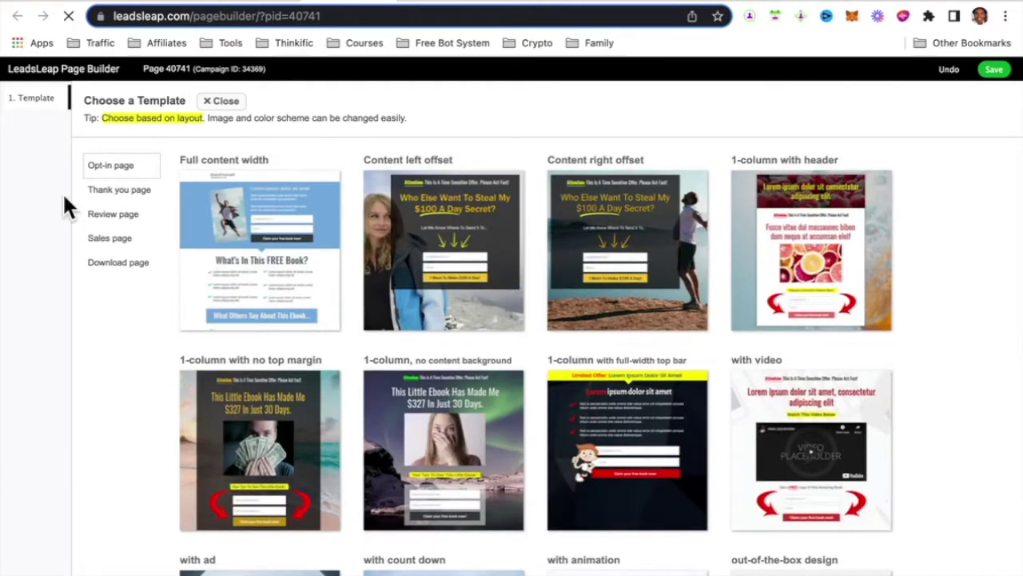
pyautogui.click(101, 196)
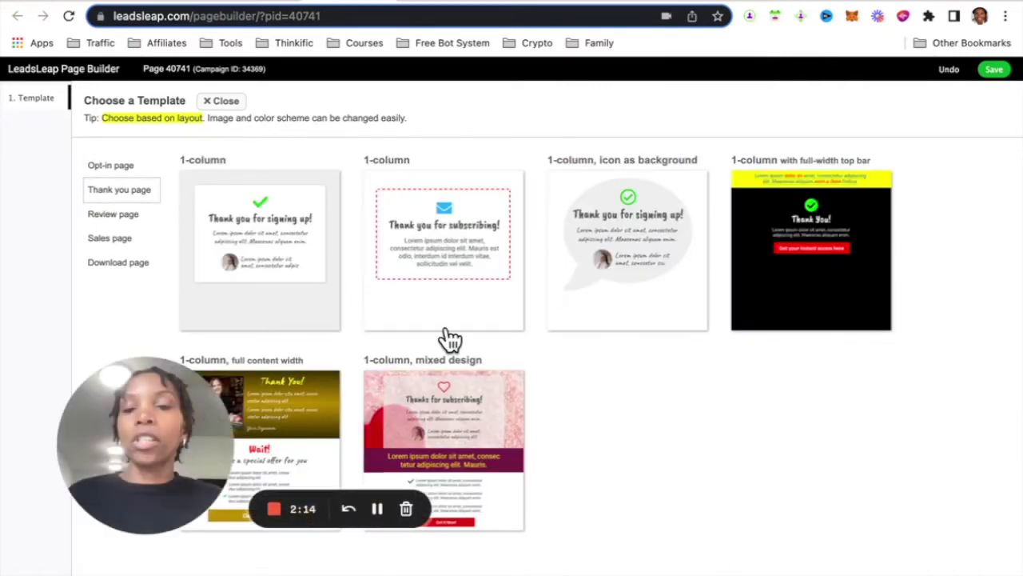
pyautogui.click(123, 213)
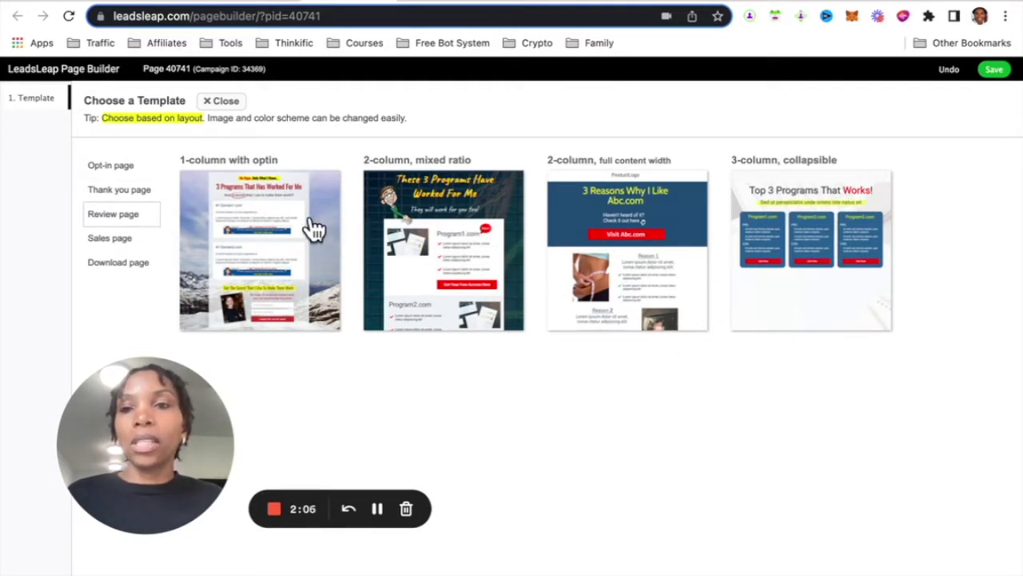
pyautogui.click(119, 237)
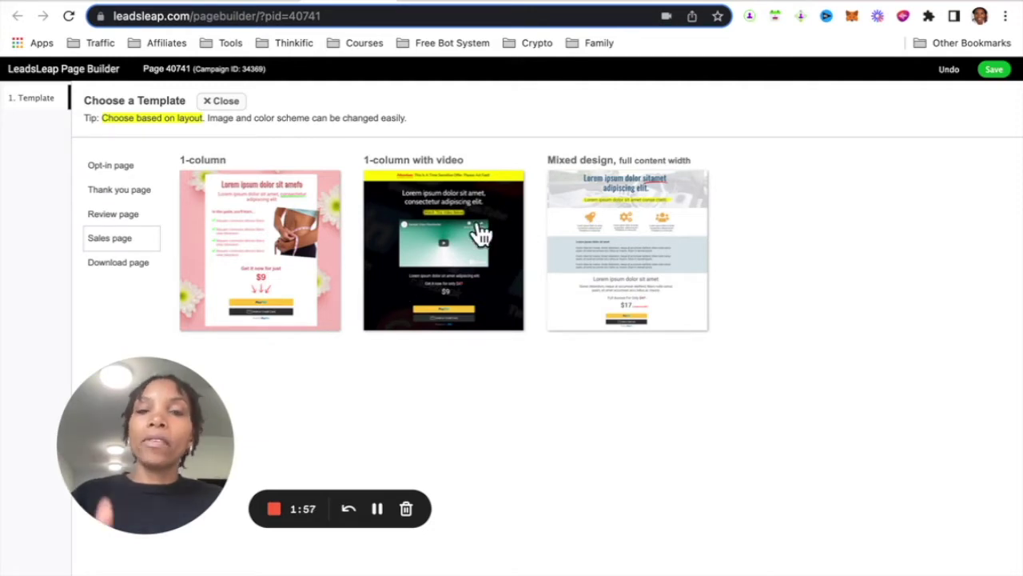
pyautogui.click(120, 263)
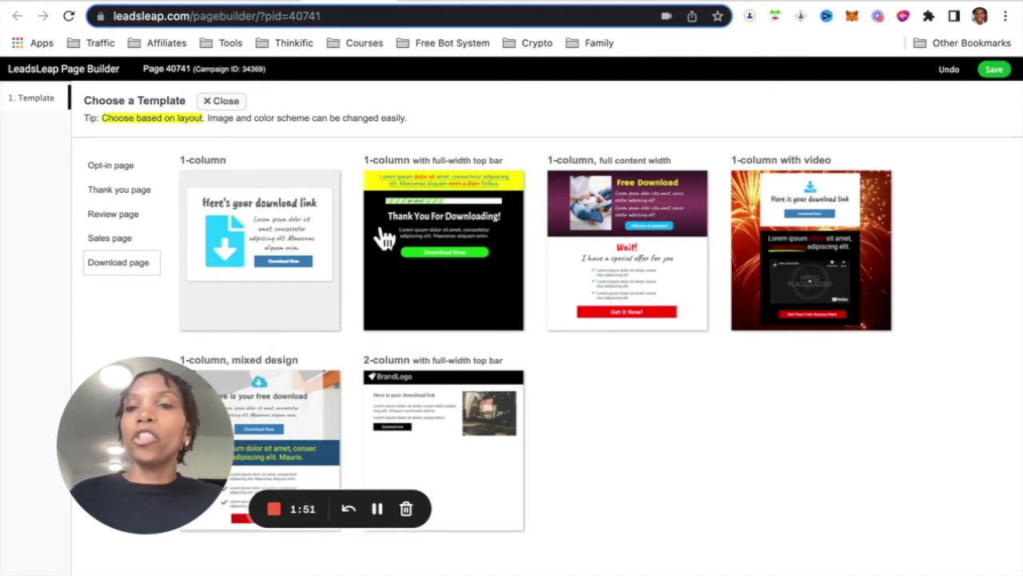
pyautogui.click(224, 101)
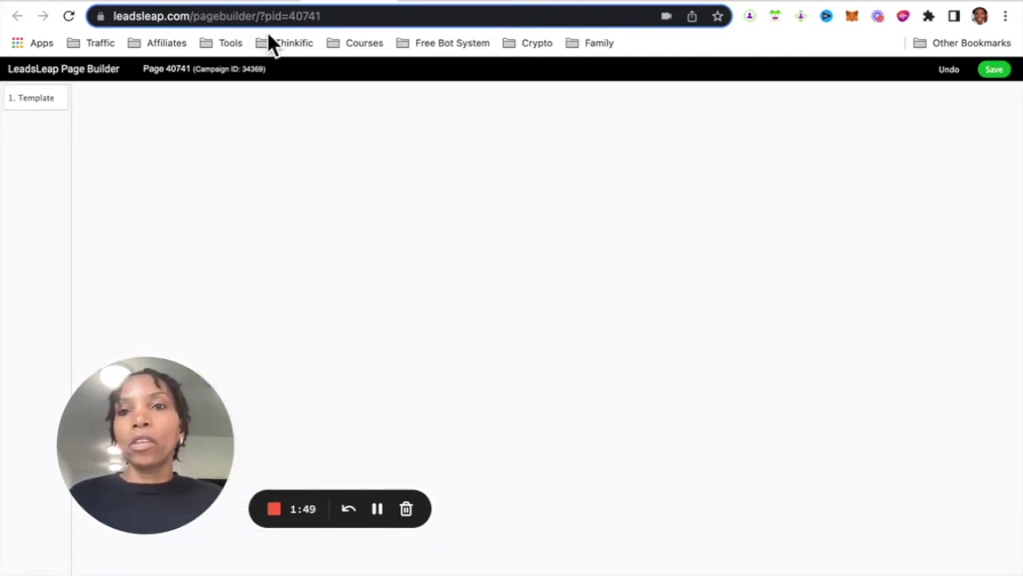
# - Return to the Page Manager and view the share code of the TEST campaign's new page, closing it when done
pyautogui.click(273, 2)
pyautogui.scroll(-2, 469, 345)
pyautogui.scroll(2, 470, 349)
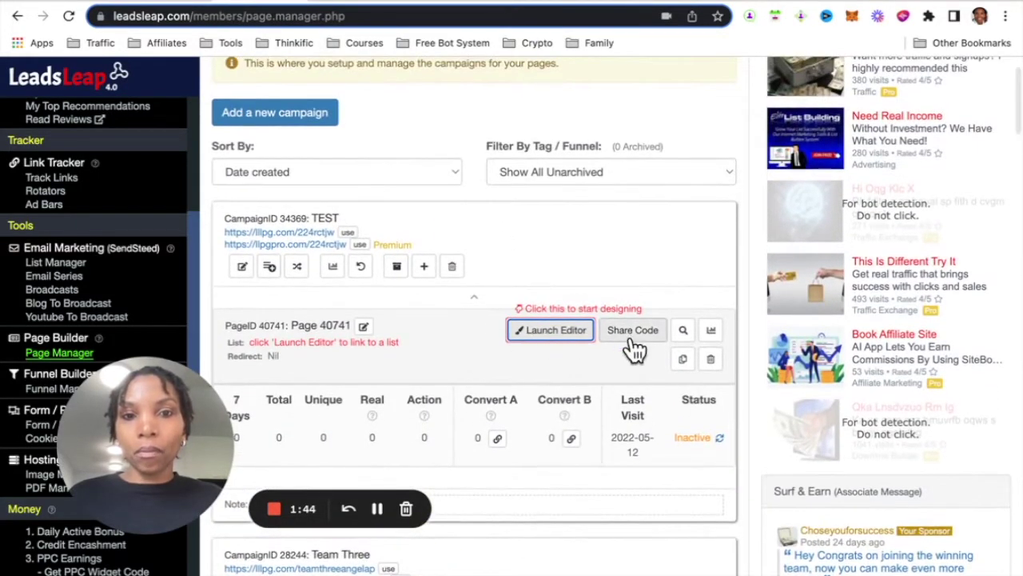
pyautogui.click(633, 333)
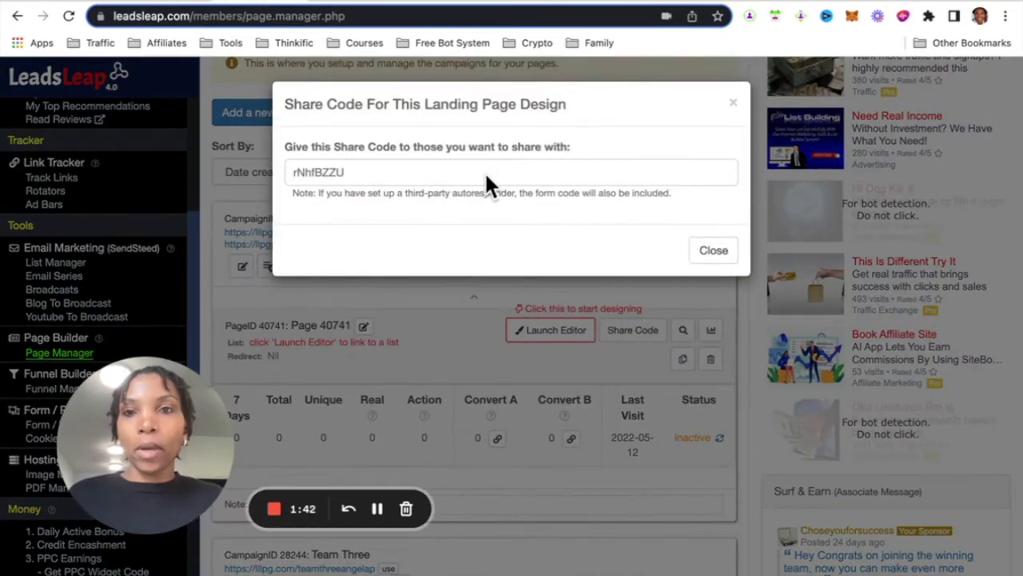
pyautogui.click(714, 266)
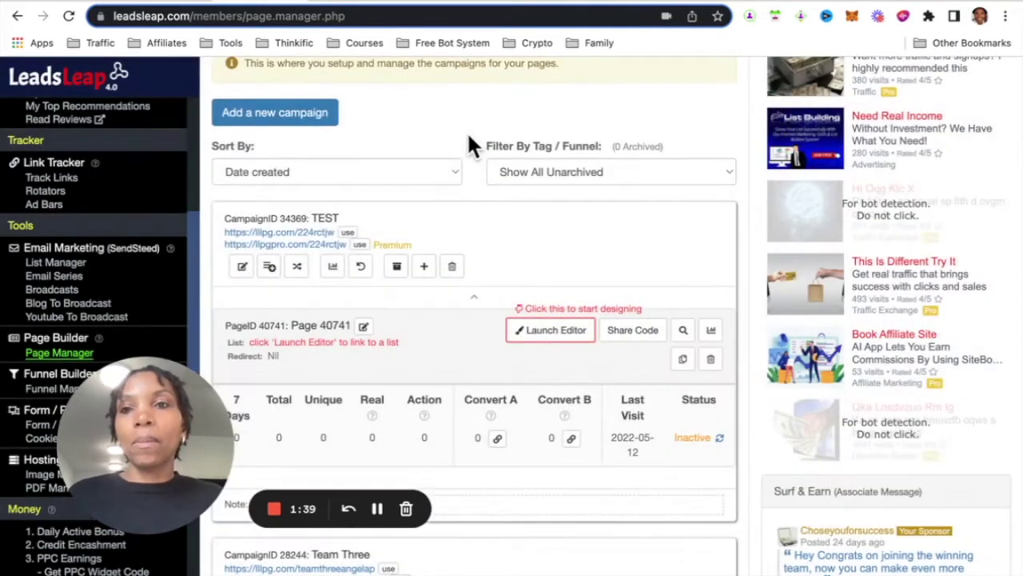
# - Add another new campaign named test in the Page Manager
pyautogui.click(309, 121)
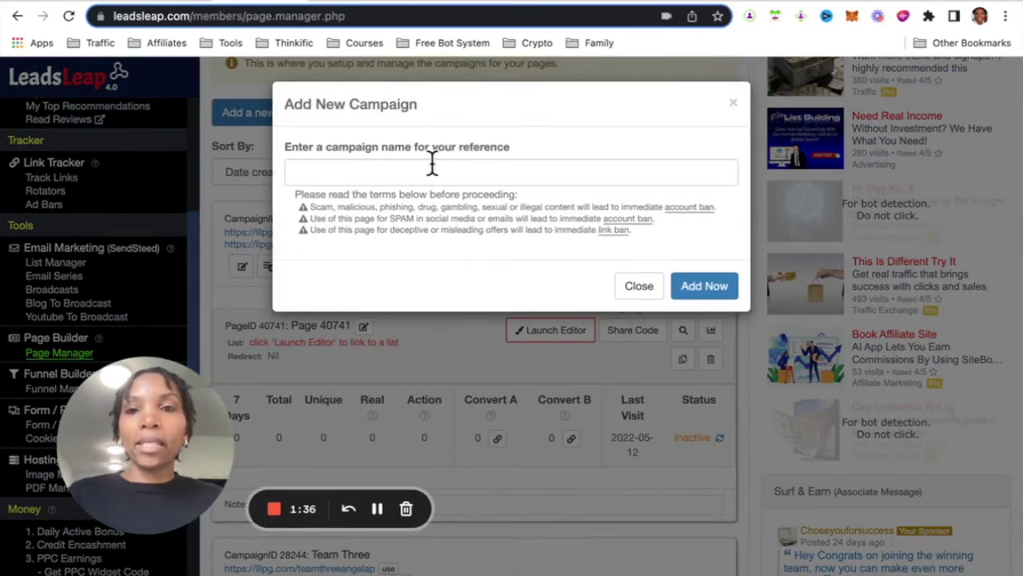
pyautogui.click(408, 173)
pyautogui.write('test')
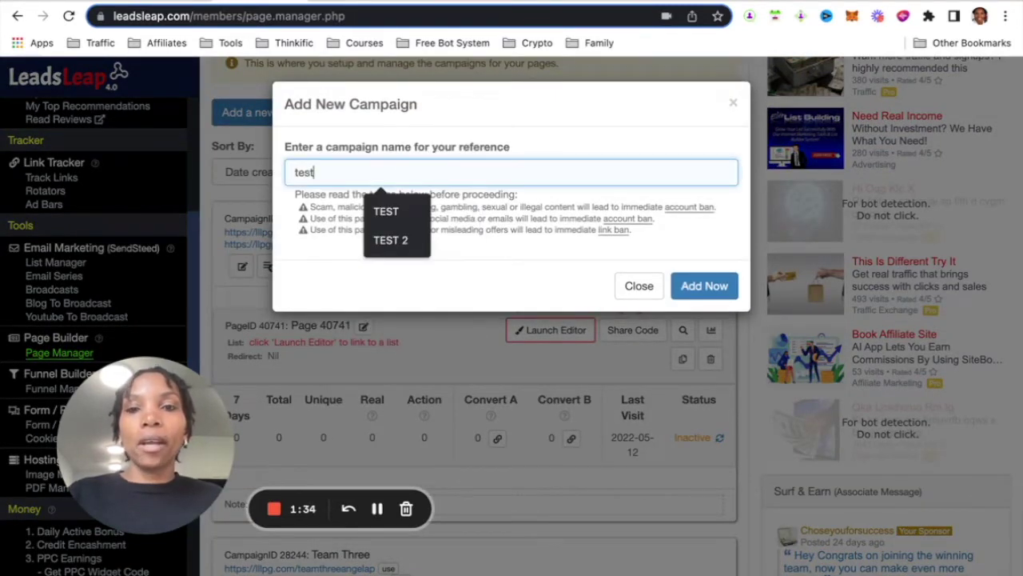
pyautogui.click(715, 292)
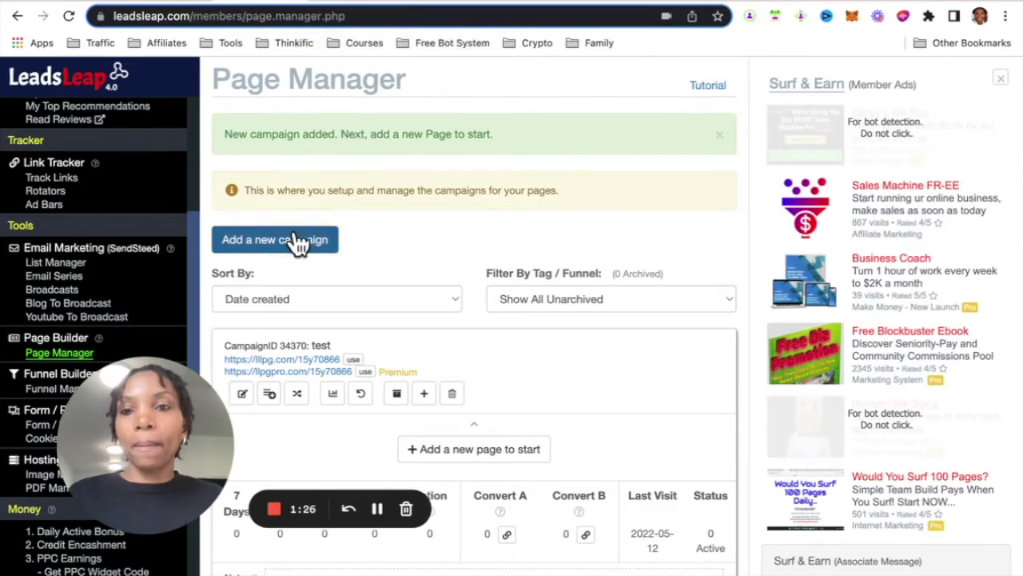
# - View the blank page and share code import options for the new test campaign, and close them without adding a page
pyautogui.scroll(-3, 374, 315)
pyautogui.click(473, 352)
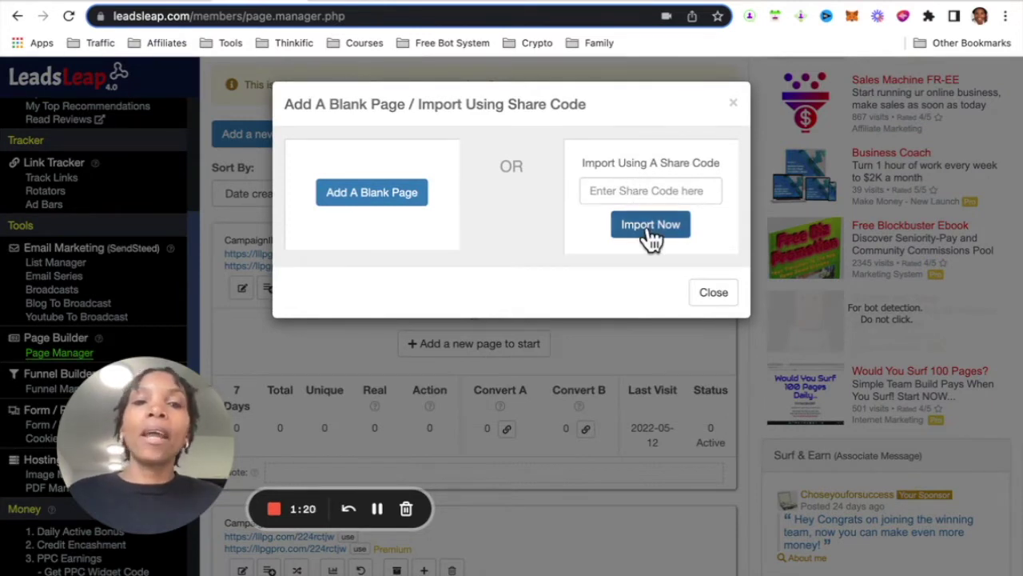
pyautogui.click(731, 108)
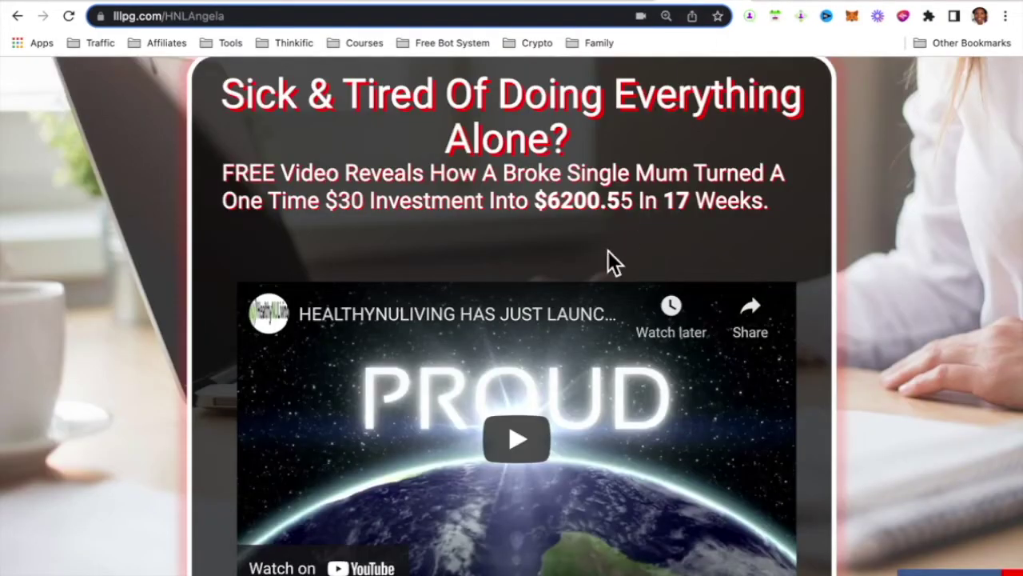
# - Look over the example landing page headlined "Sick & Tired Of Doing Everything Alone?", from its video to the sign-up form and team benefits
pyautogui.scroll(-5, 608, 260)
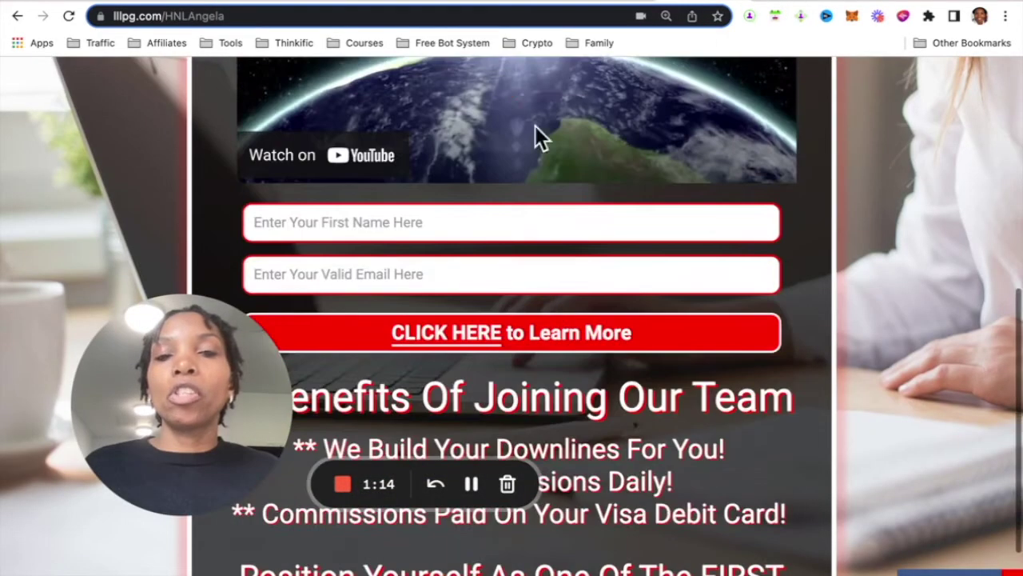
pyautogui.scroll(-2, 639, 333)
pyautogui.scroll(7, 638, 322)
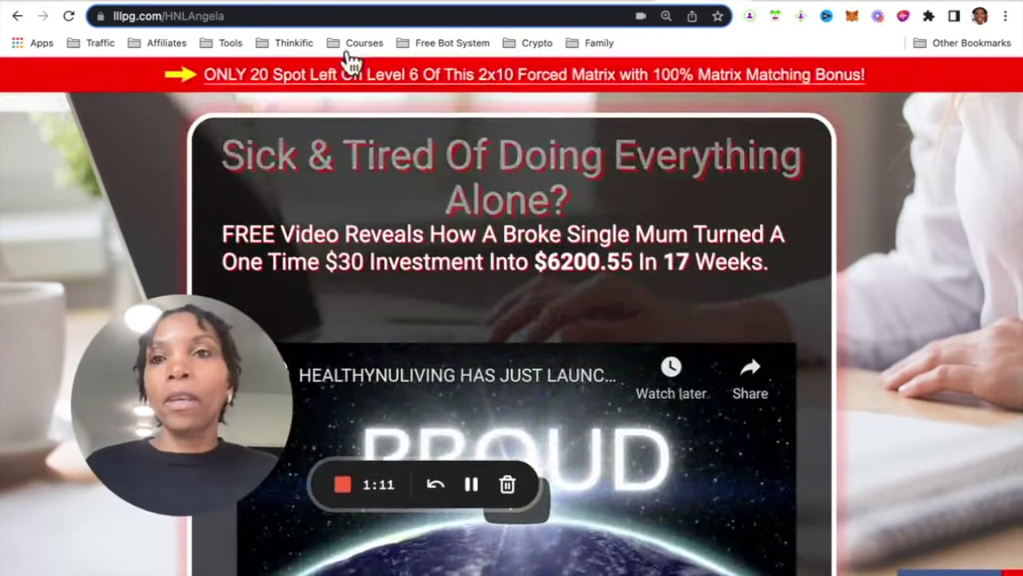
# - Return to the Page Manager and open the HealthyNuLiving Optin campaign's consolidated traffic stats as a shareable stats page
pyautogui.click(346, 4)
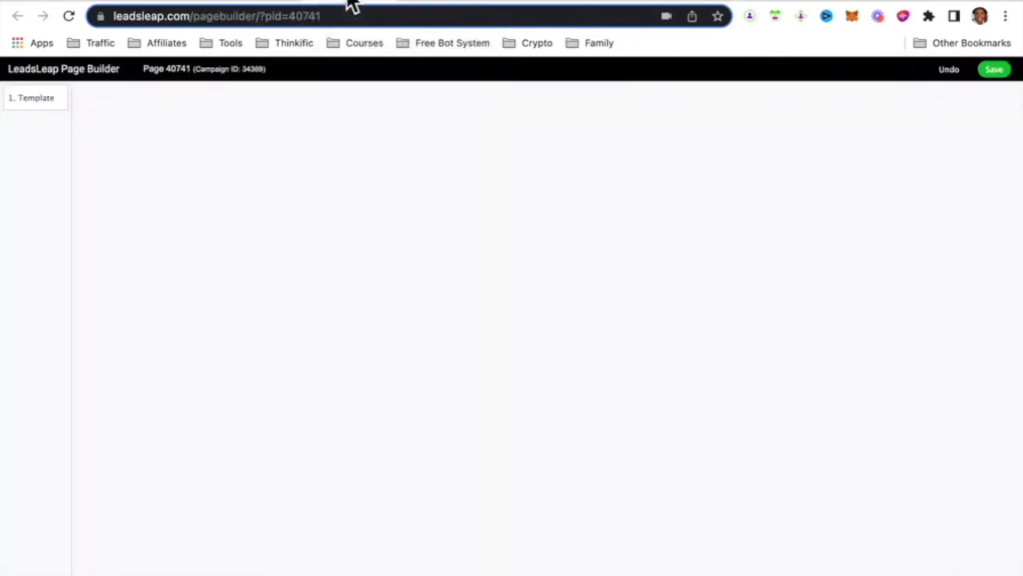
pyautogui.click(258, 5)
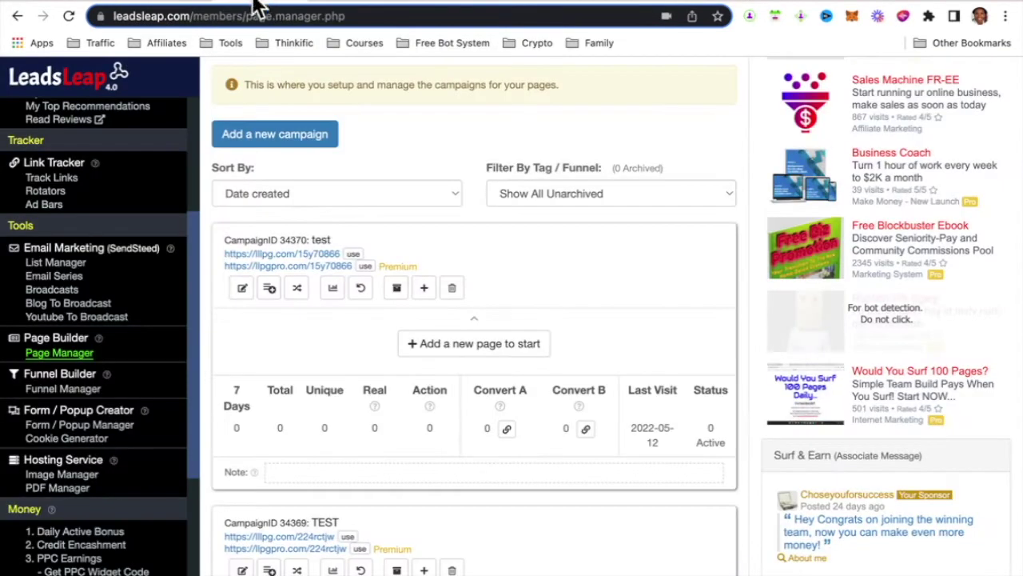
pyautogui.scroll(-3, 47, 316)
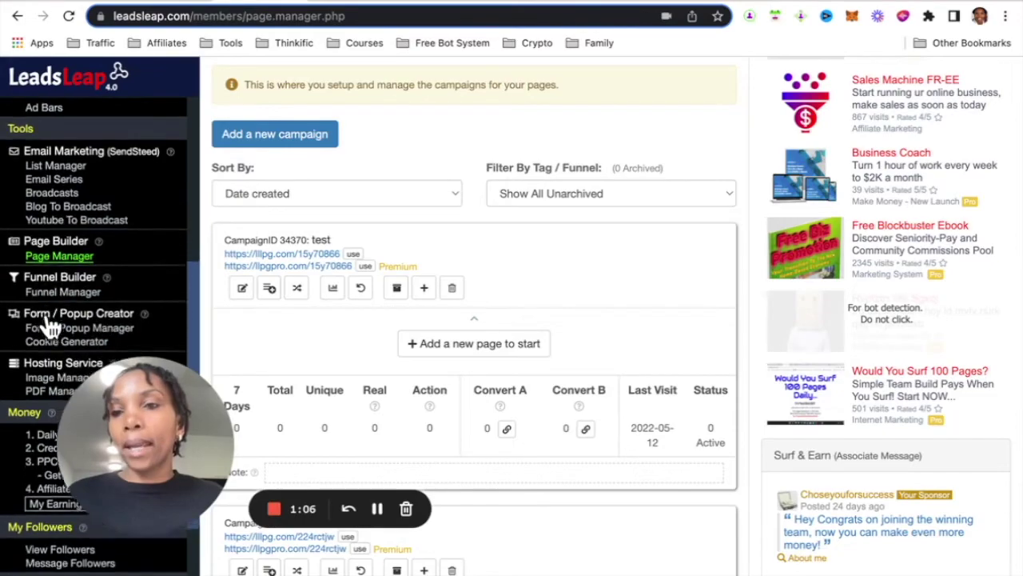
pyautogui.scroll(-10, 520, 338)
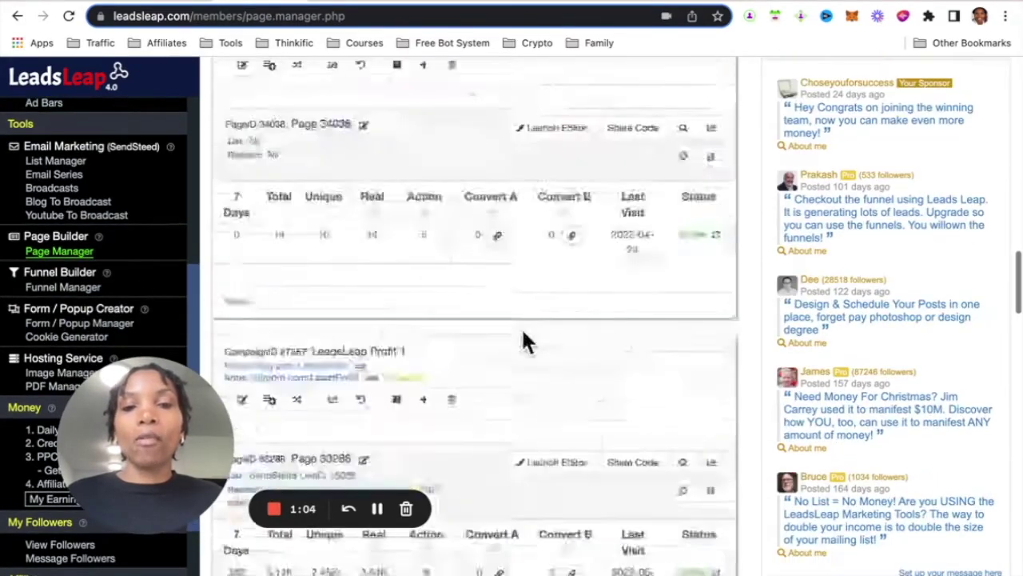
pyautogui.scroll(-5, 522, 338)
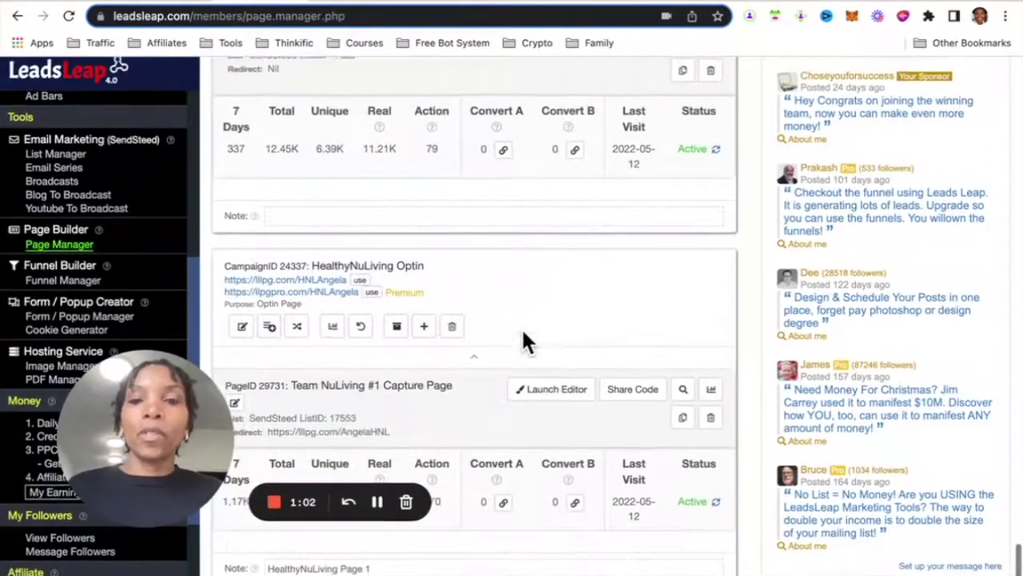
pyautogui.click(334, 334)
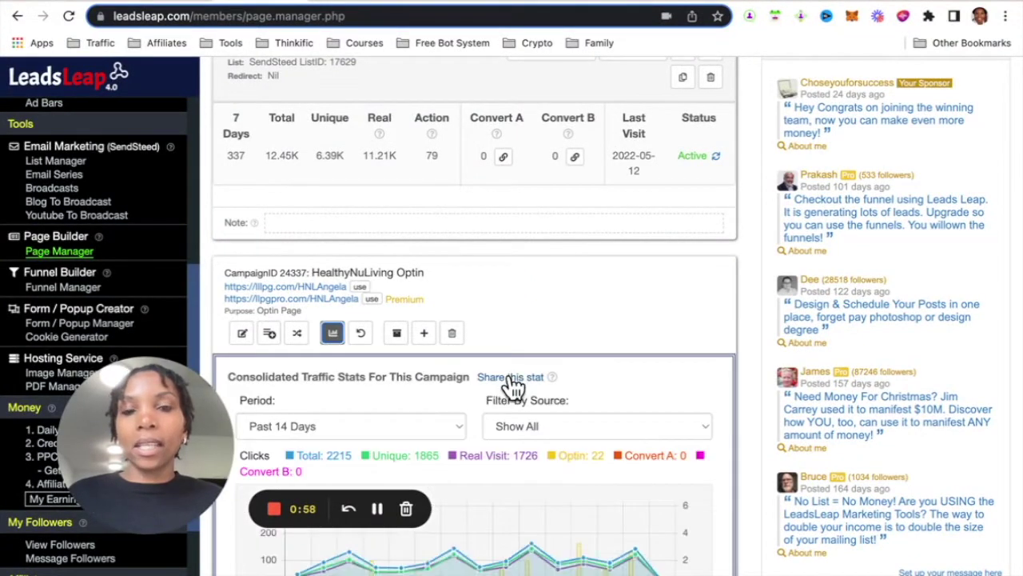
pyautogui.click(509, 371)
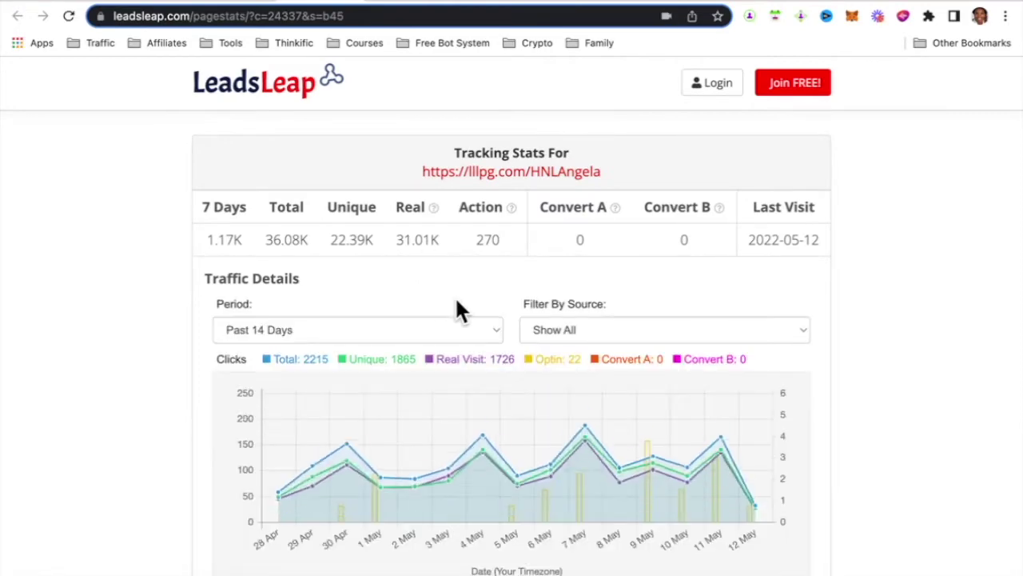
# - Open the tracked landing page from the stats page, and return to its traffic details
pyautogui.click(545, 173)
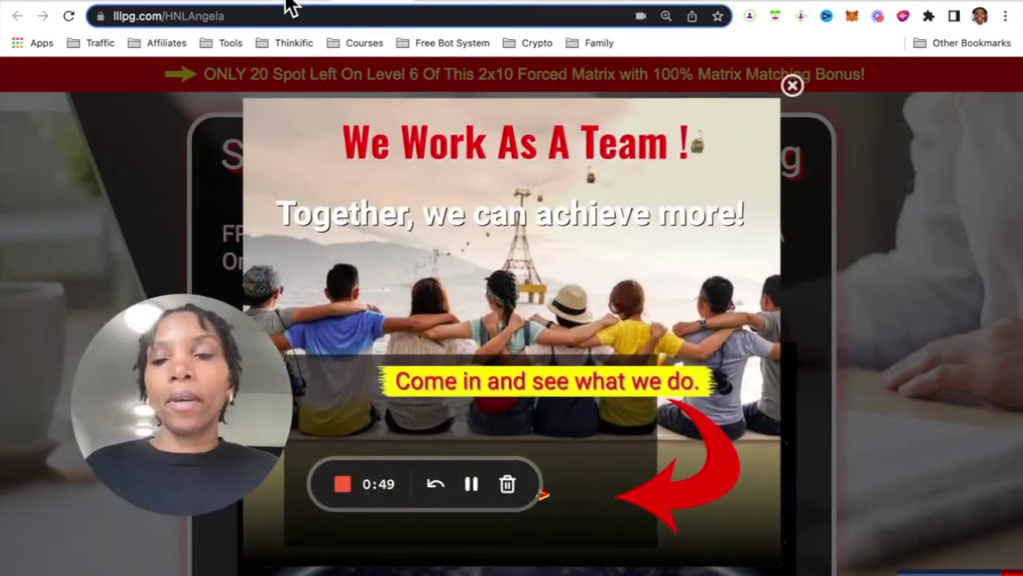
pyautogui.click(288, 1)
pyautogui.scroll(-1, 450, 304)
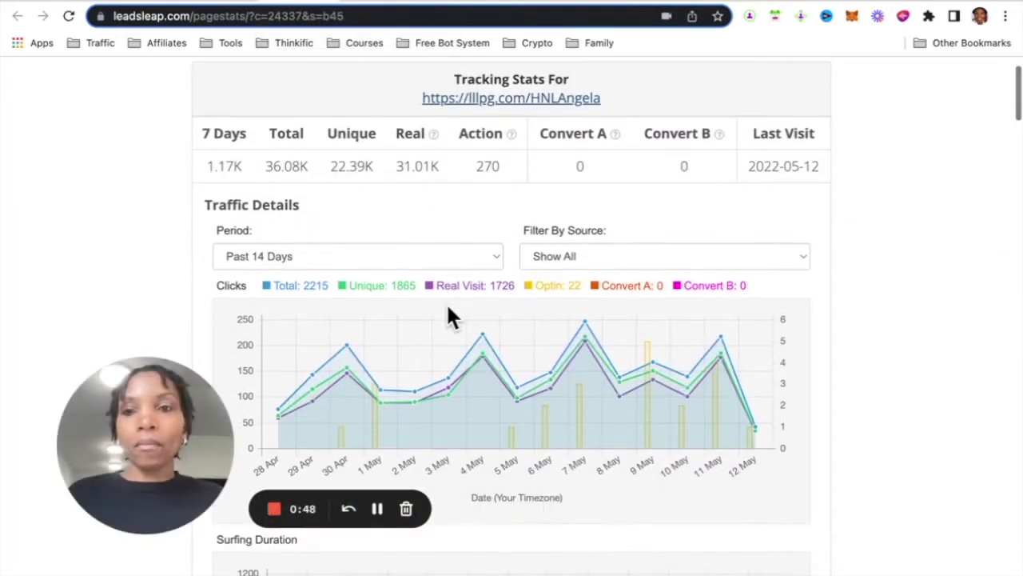
# - Set the traffic details period to Past 30 Days and view the updated chart
pyautogui.click(477, 258)
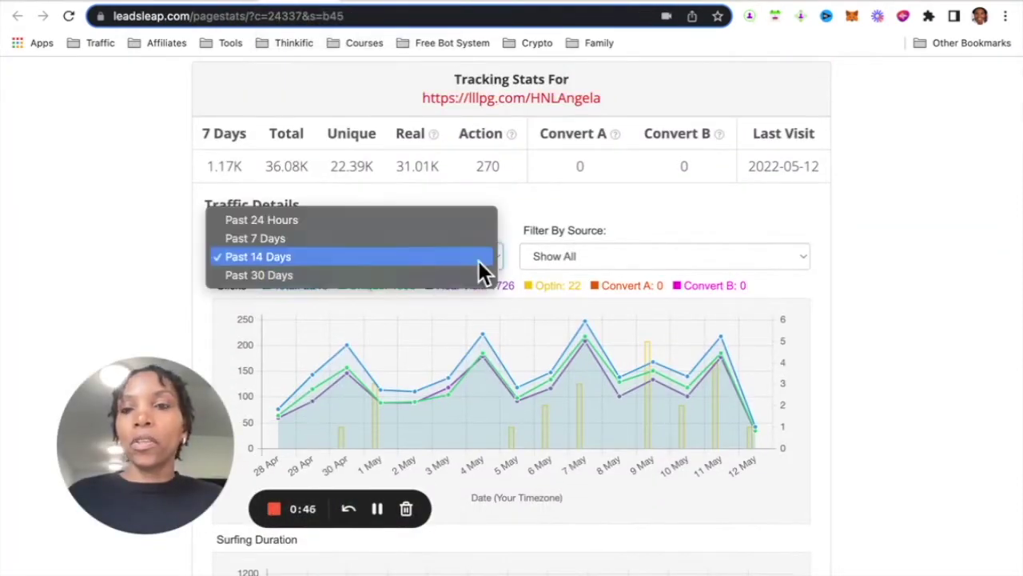
pyautogui.click(395, 275)
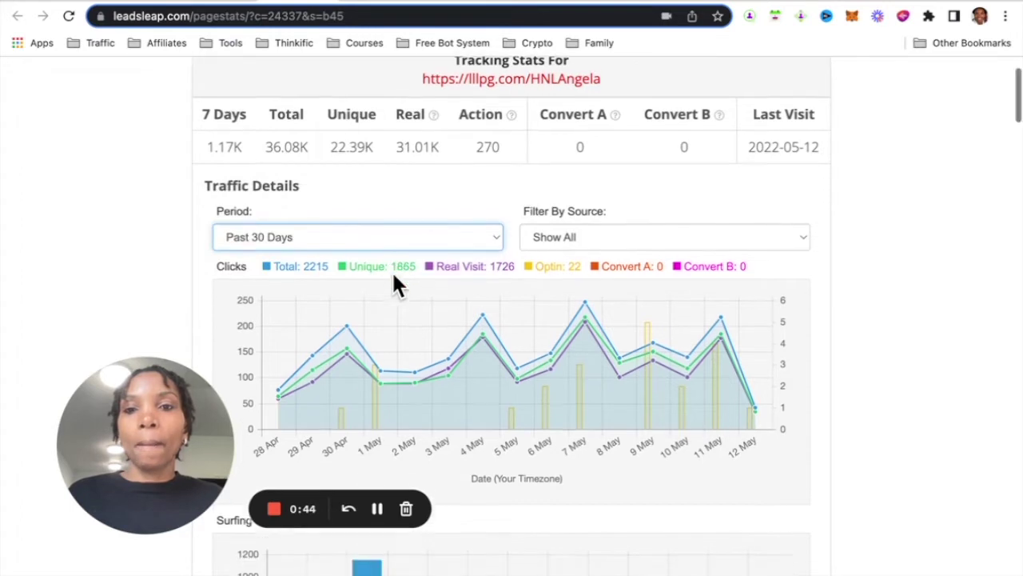
pyautogui.scroll(-1, 394, 275)
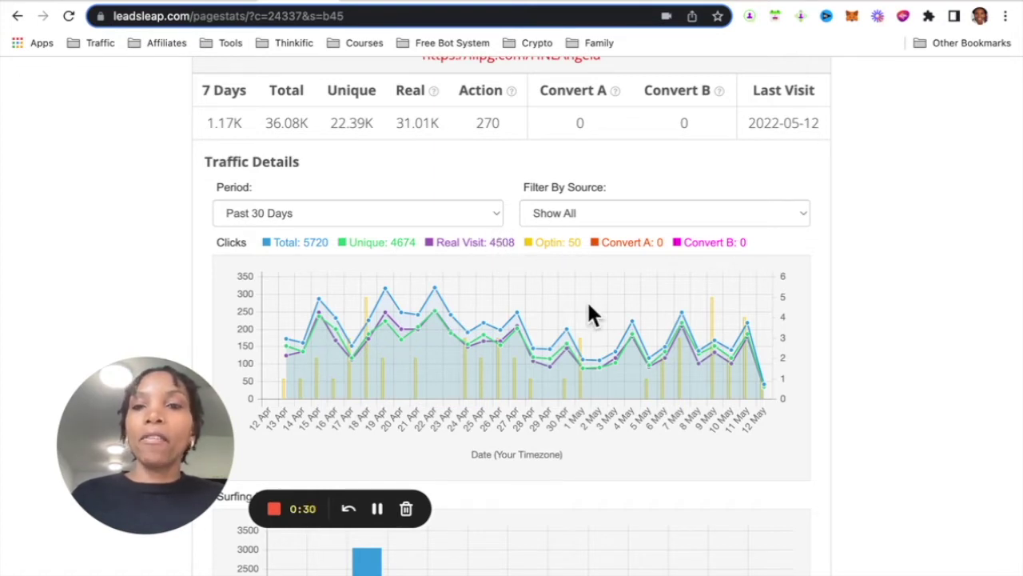
# - Sort the Stats By Source table by Optin from highest to lowest
pyautogui.scroll(-8, 590, 304)
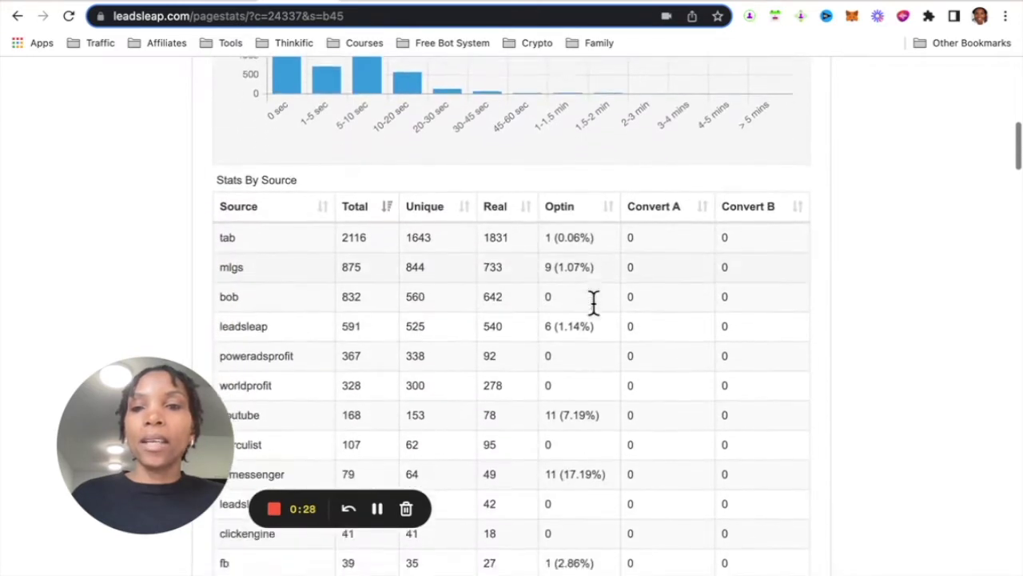
pyautogui.scroll(-3, 593, 302)
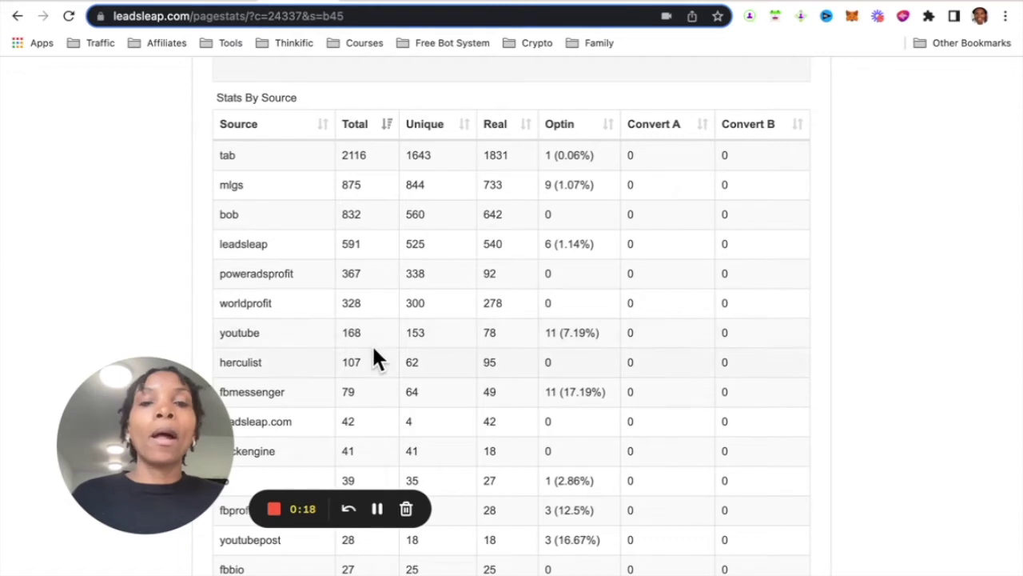
pyautogui.click(608, 130)
pyautogui.click(607, 131)
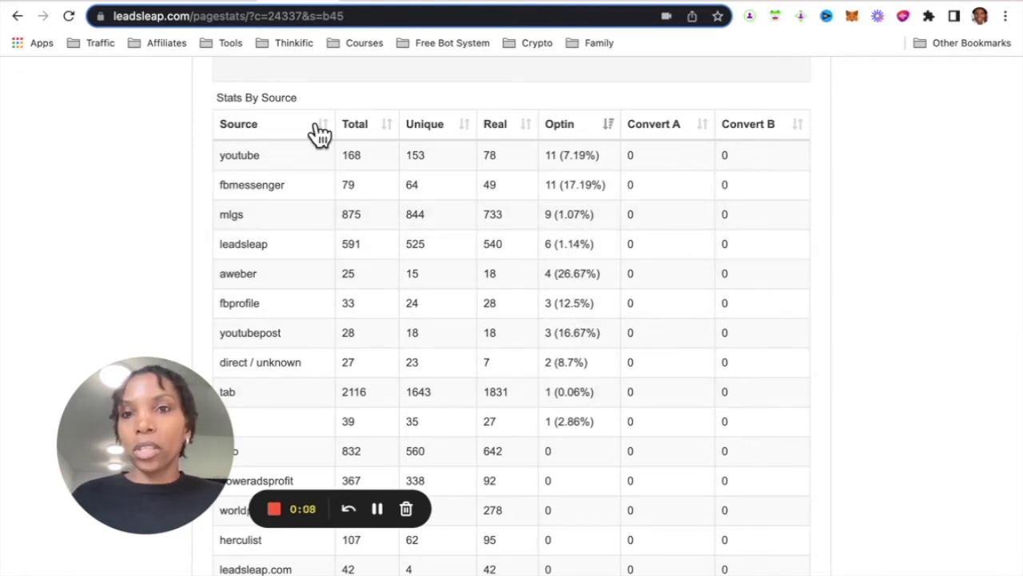
# - Sort the Stats By Source table by Total from highest to lowest
pyautogui.click(394, 129)
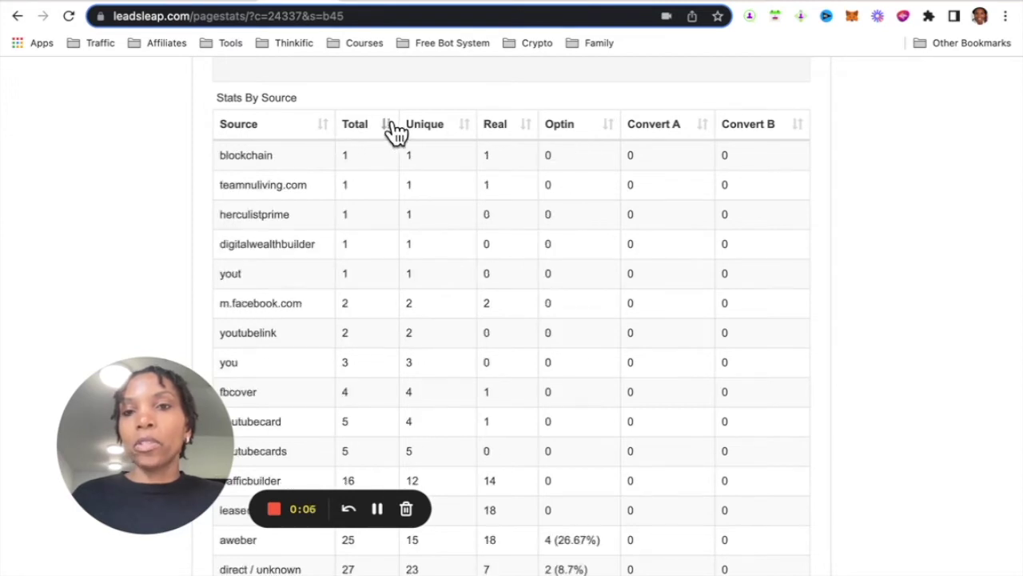
pyautogui.click(390, 129)
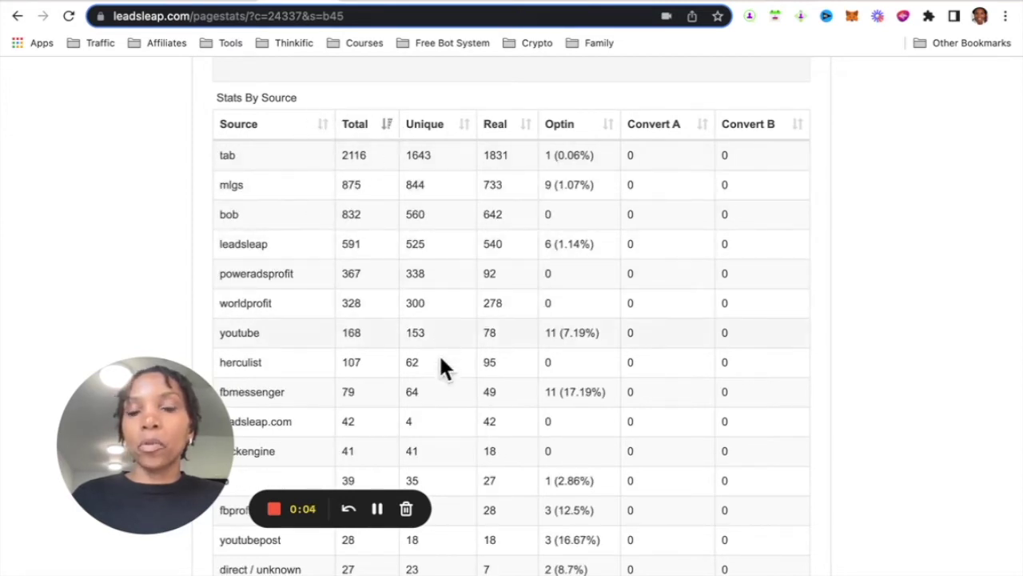
pyautogui.scroll(2, 907, 277)
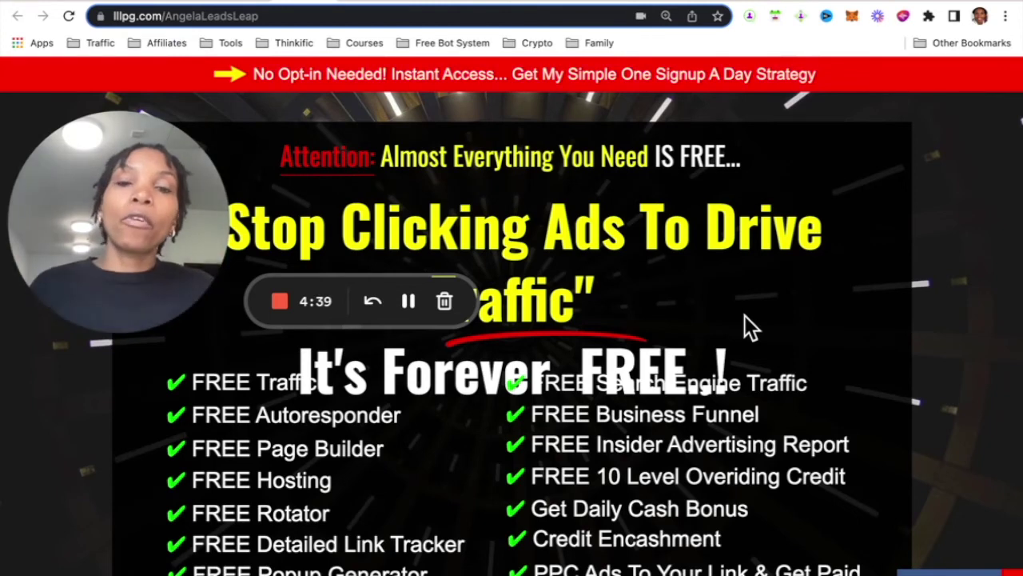
# - Show the presenter's Facebook profile from the LeadsLeap promotional page, and return to examine the page's list of free features
pyautogui.scroll(-1, 661, 314)
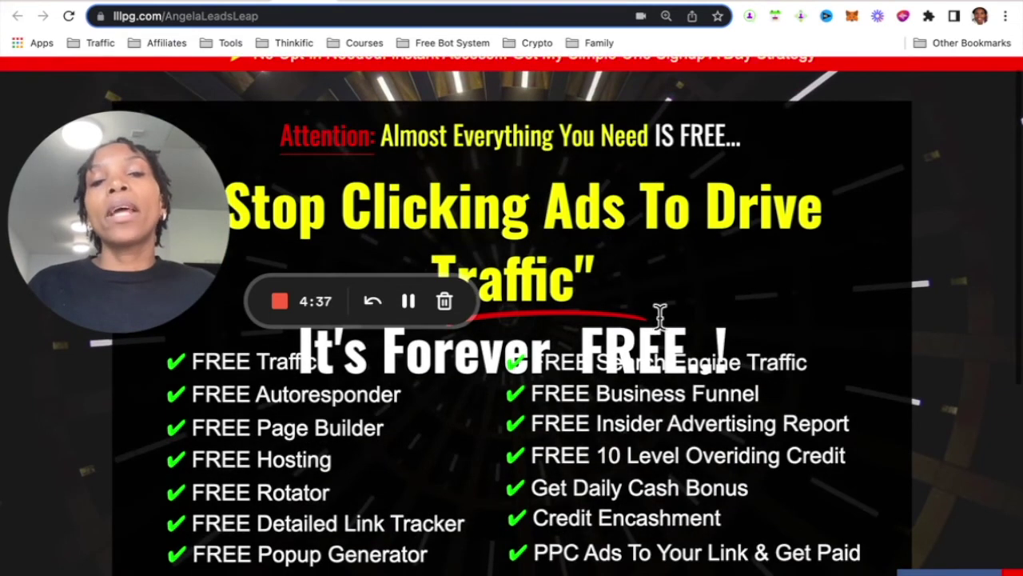
pyautogui.scroll(1, 679, 302)
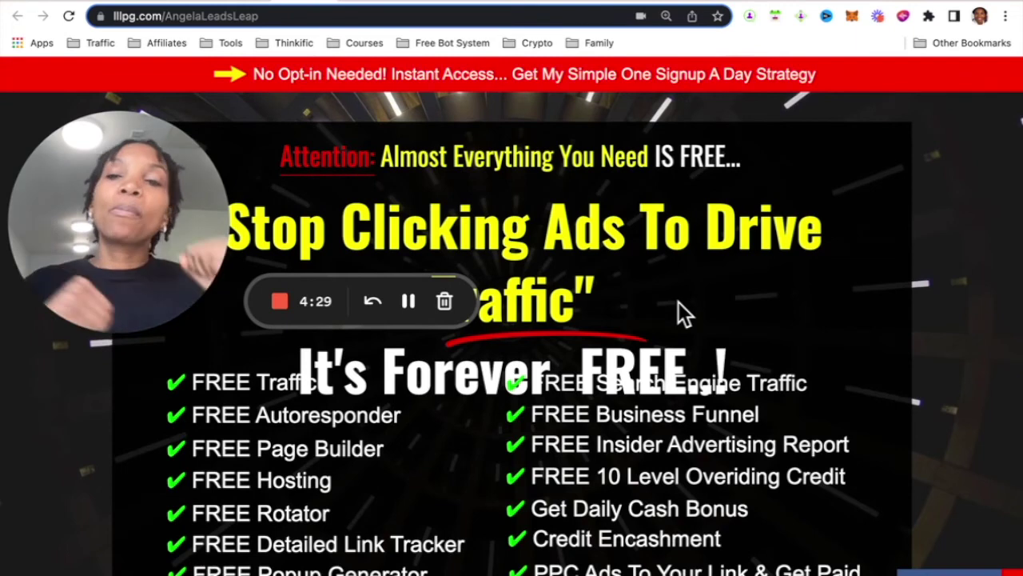
pyautogui.click(140, 4)
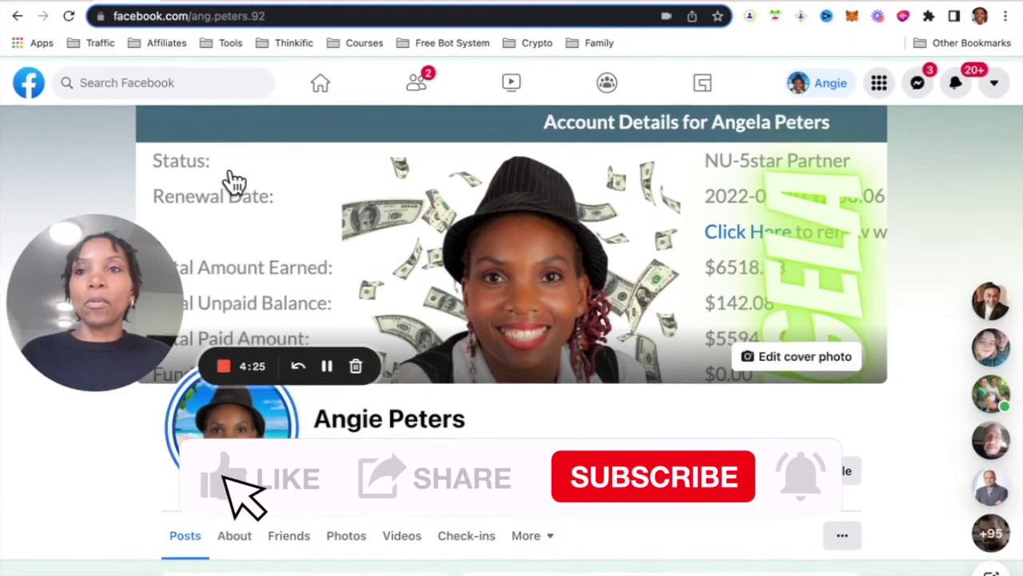
pyautogui.click(296, 4)
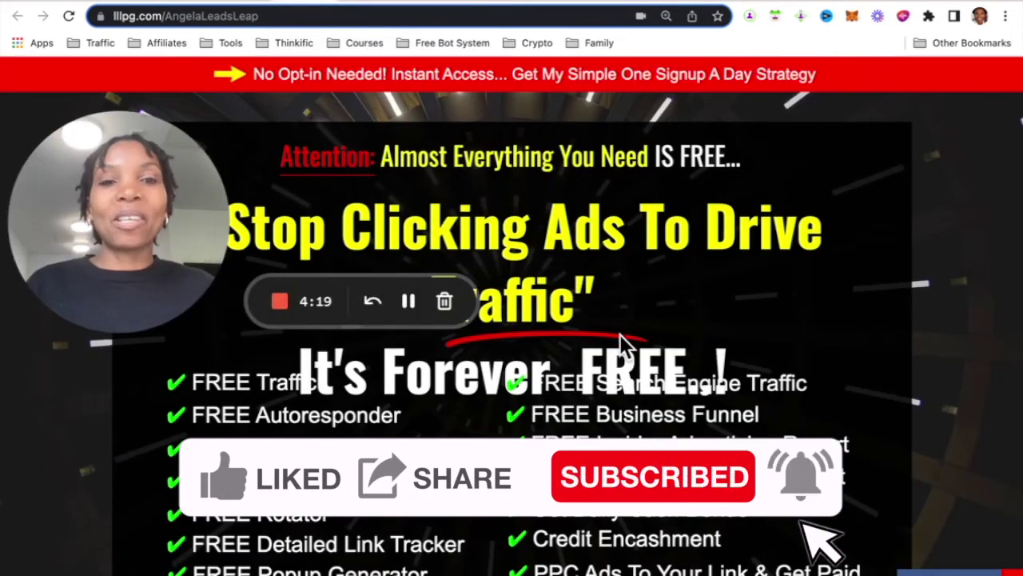
pyautogui.scroll(-4, 619, 334)
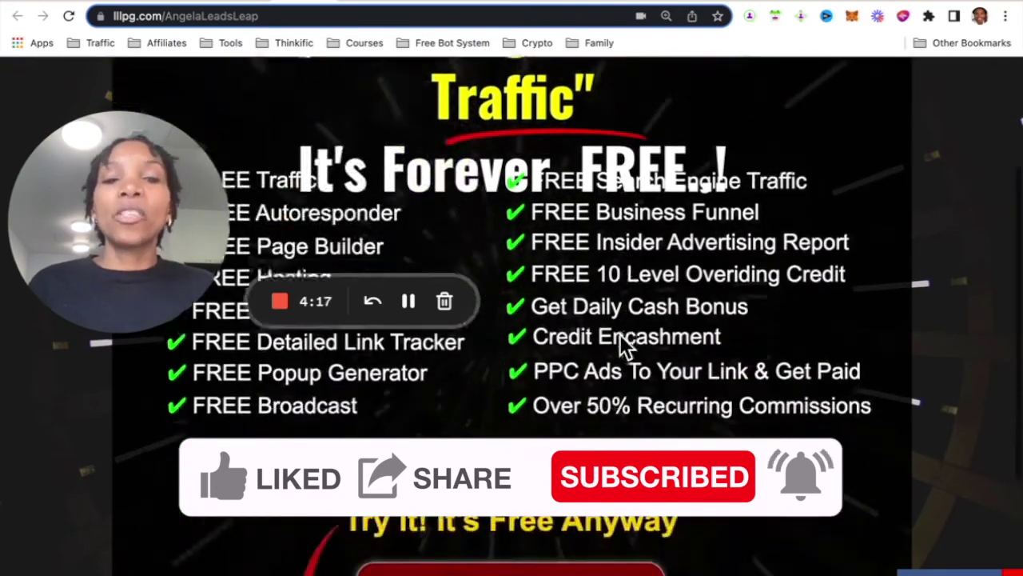
pyautogui.scroll(4, 620, 331)
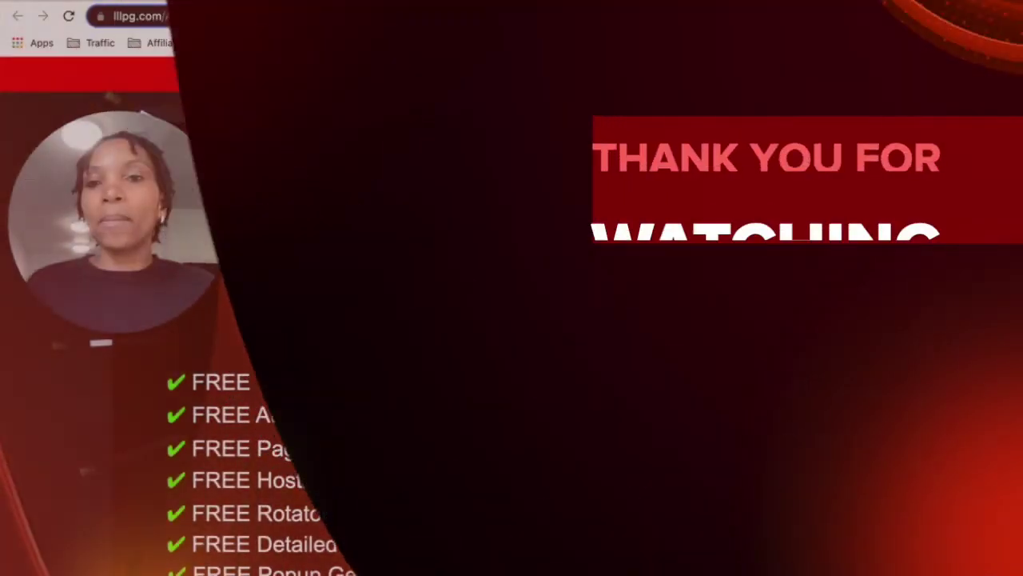